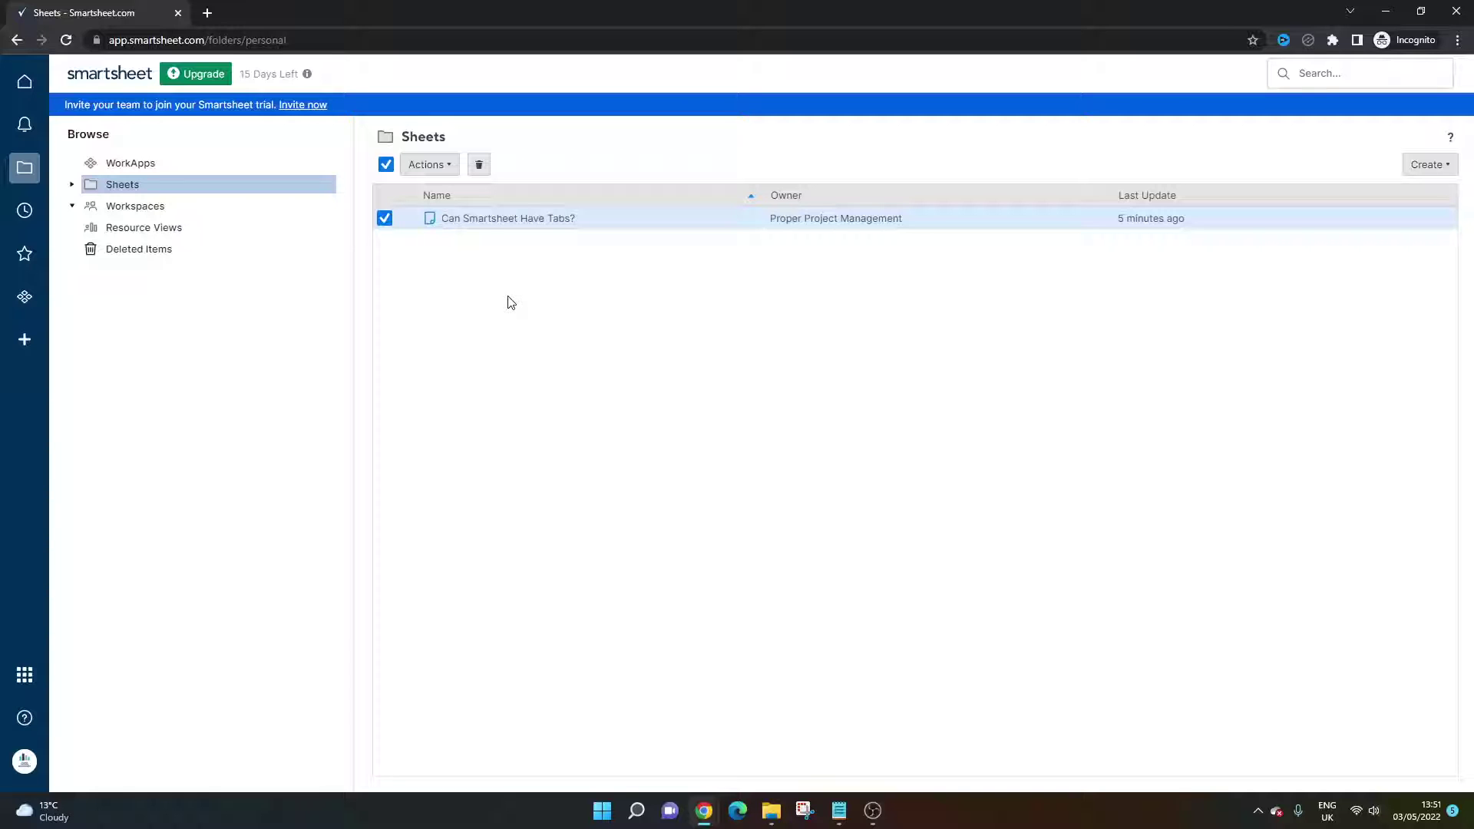
- Open the 'Can Smartsheet Have Tabs?' sheet to its empty grid with Primary Column through Column6
left_click(494, 220)
left_click(444, 260)
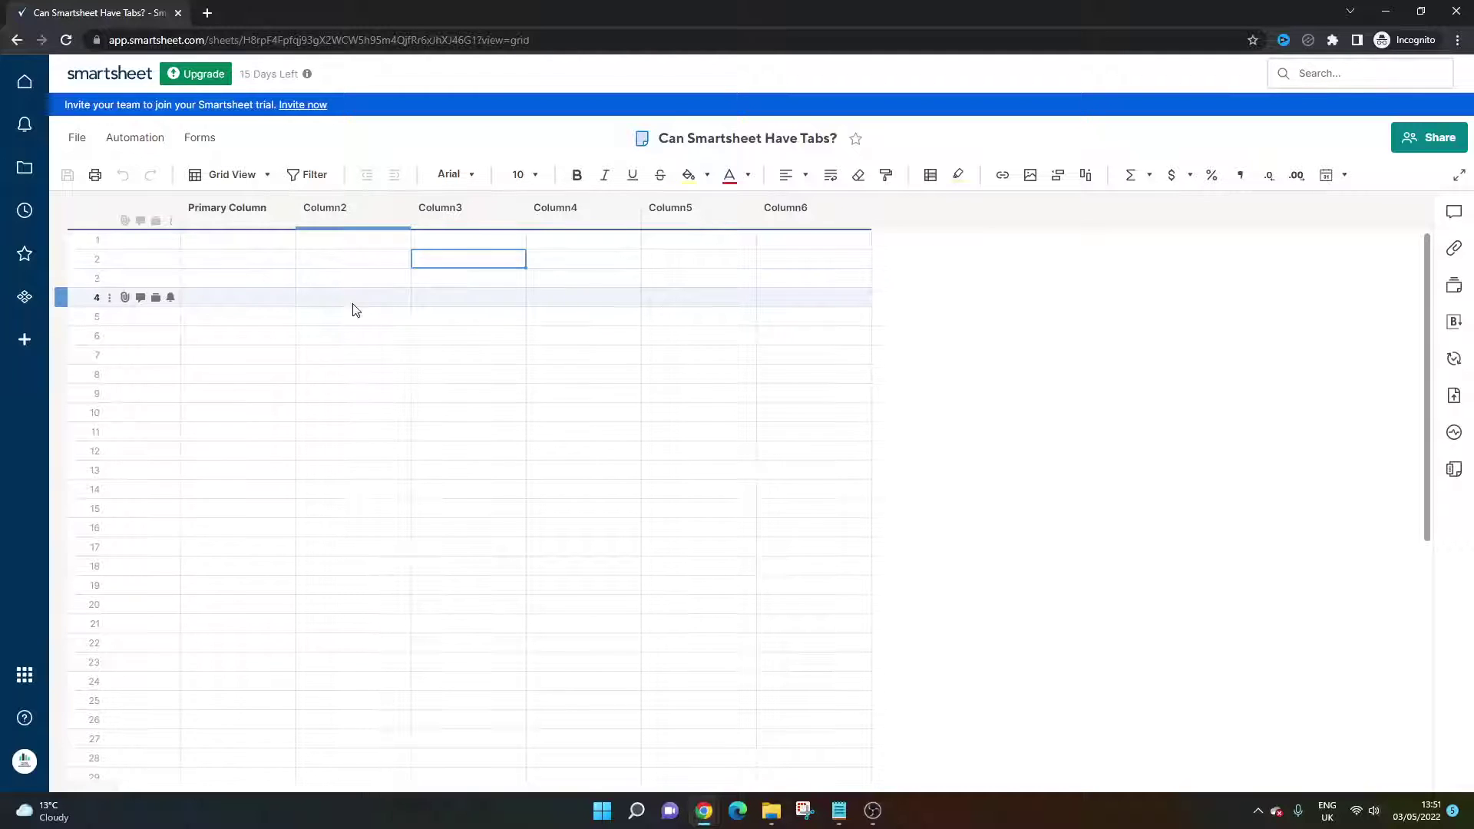
- Create a new workspace named 'Project Repository' from the Workspaces overview
left_click(25, 168)
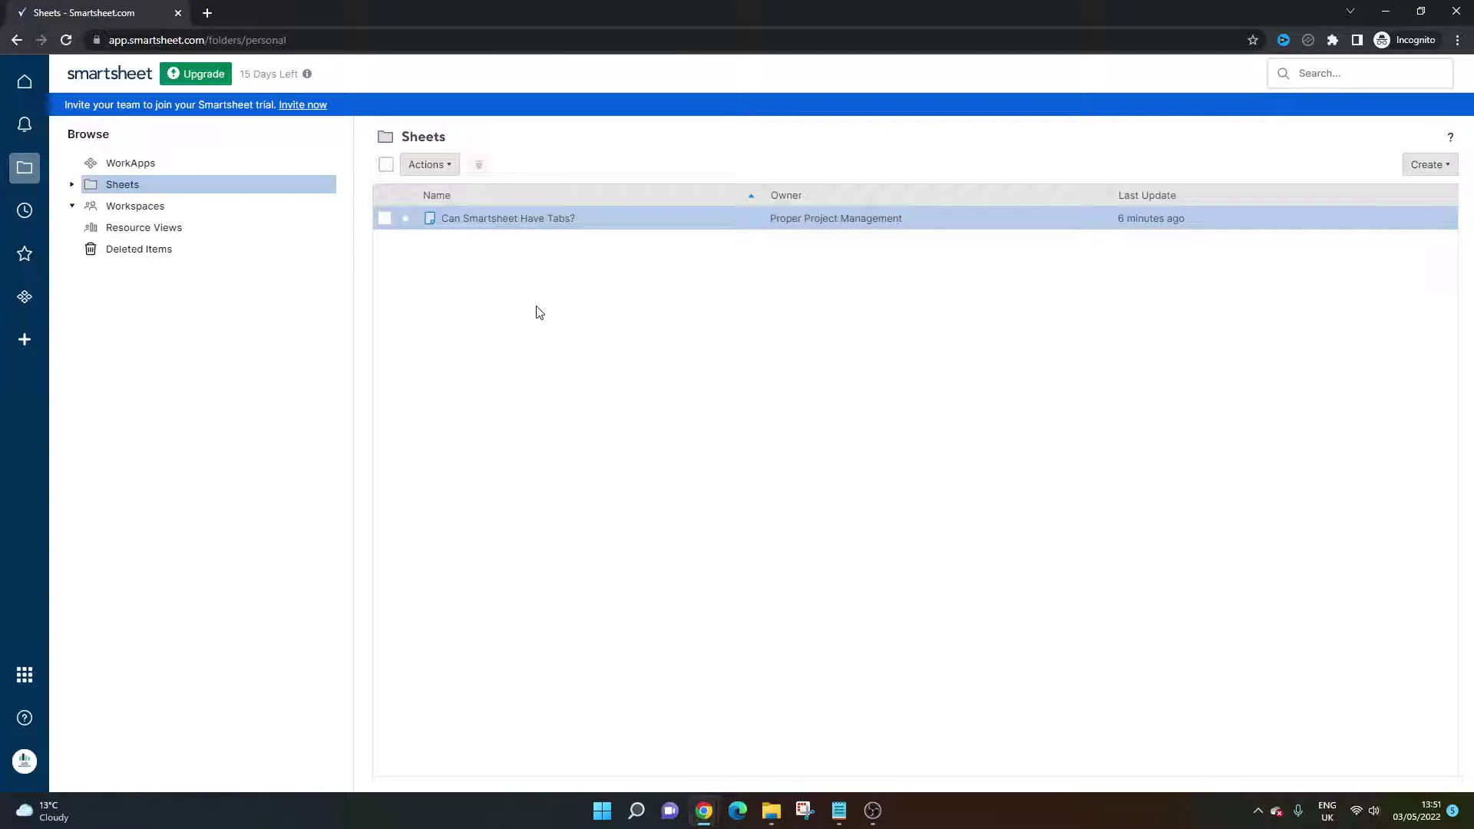
left_click(214, 206)
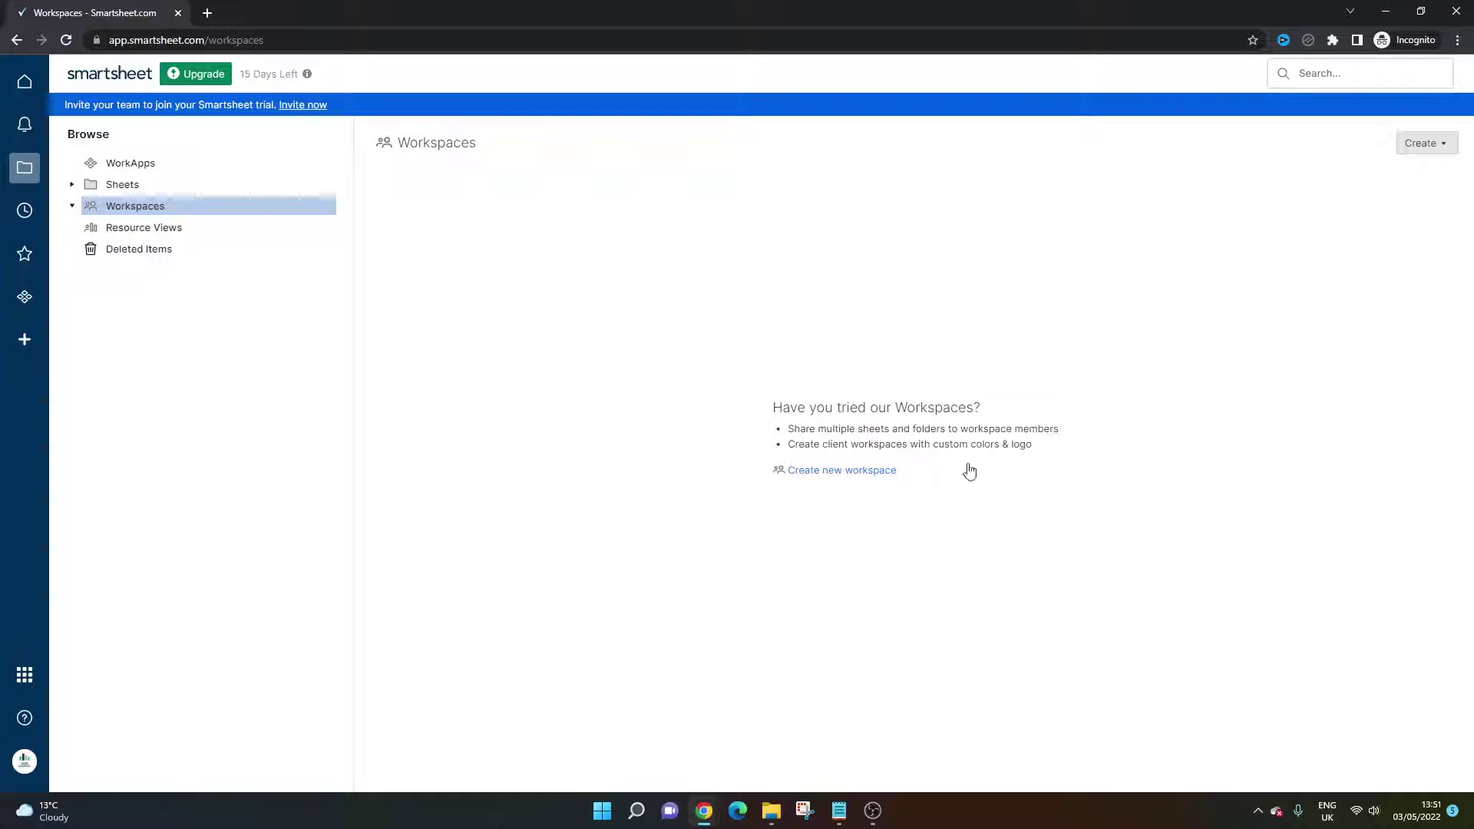
left_click(1425, 143)
left_click(1422, 146)
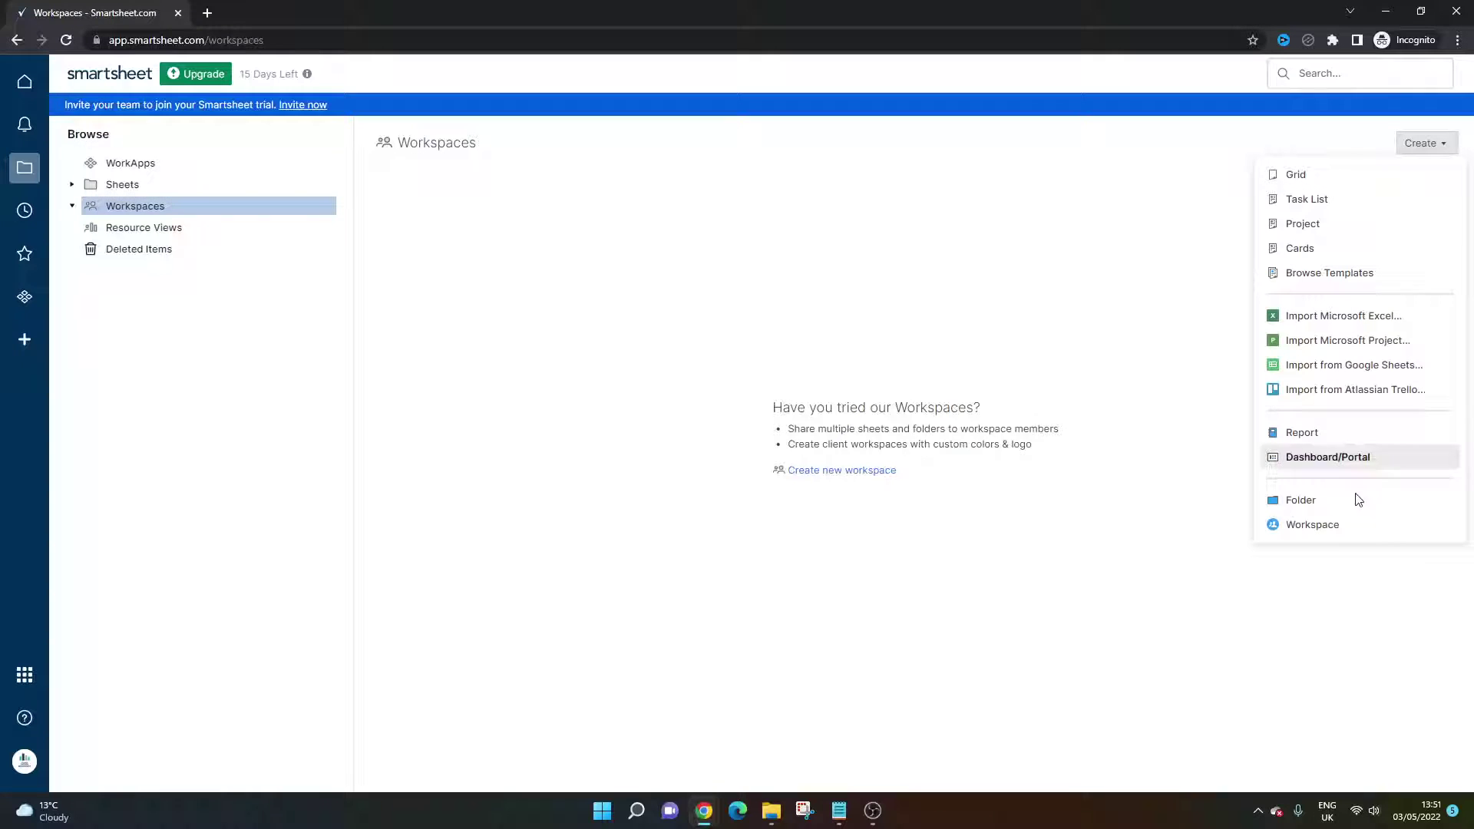
left_click(1321, 524)
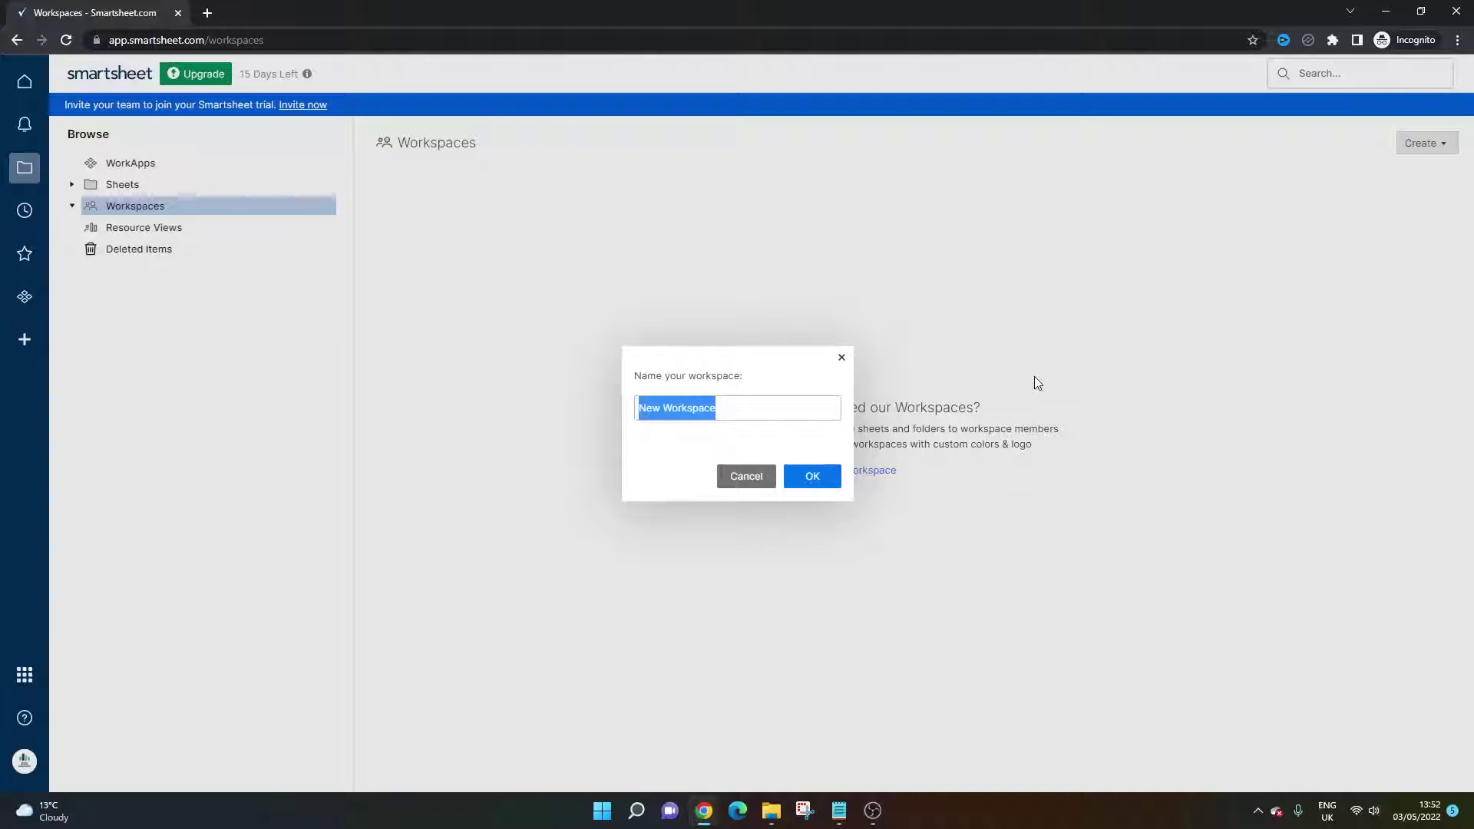
type("Project Red")
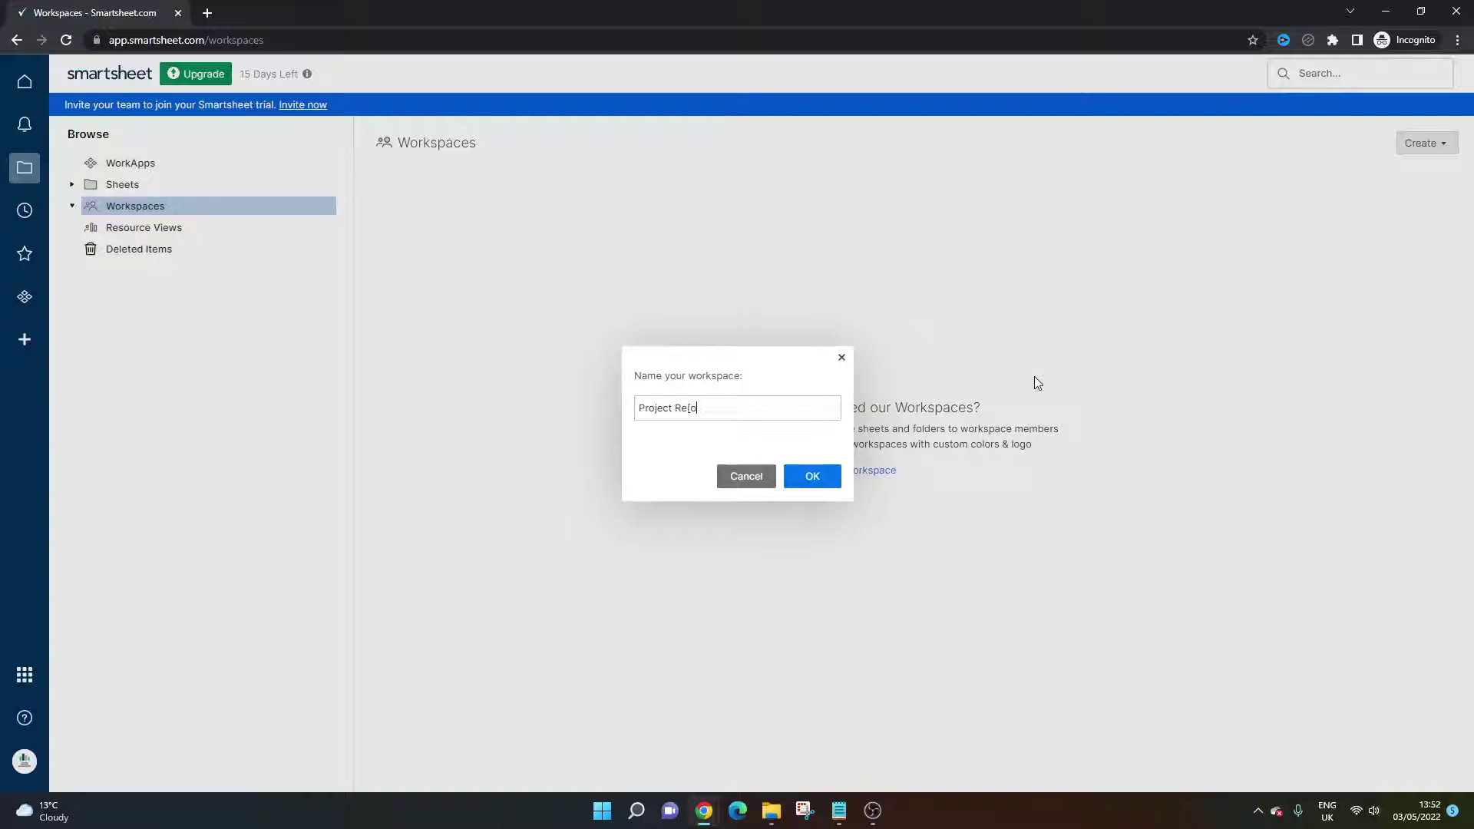
type("ository")
left_click(812, 476)
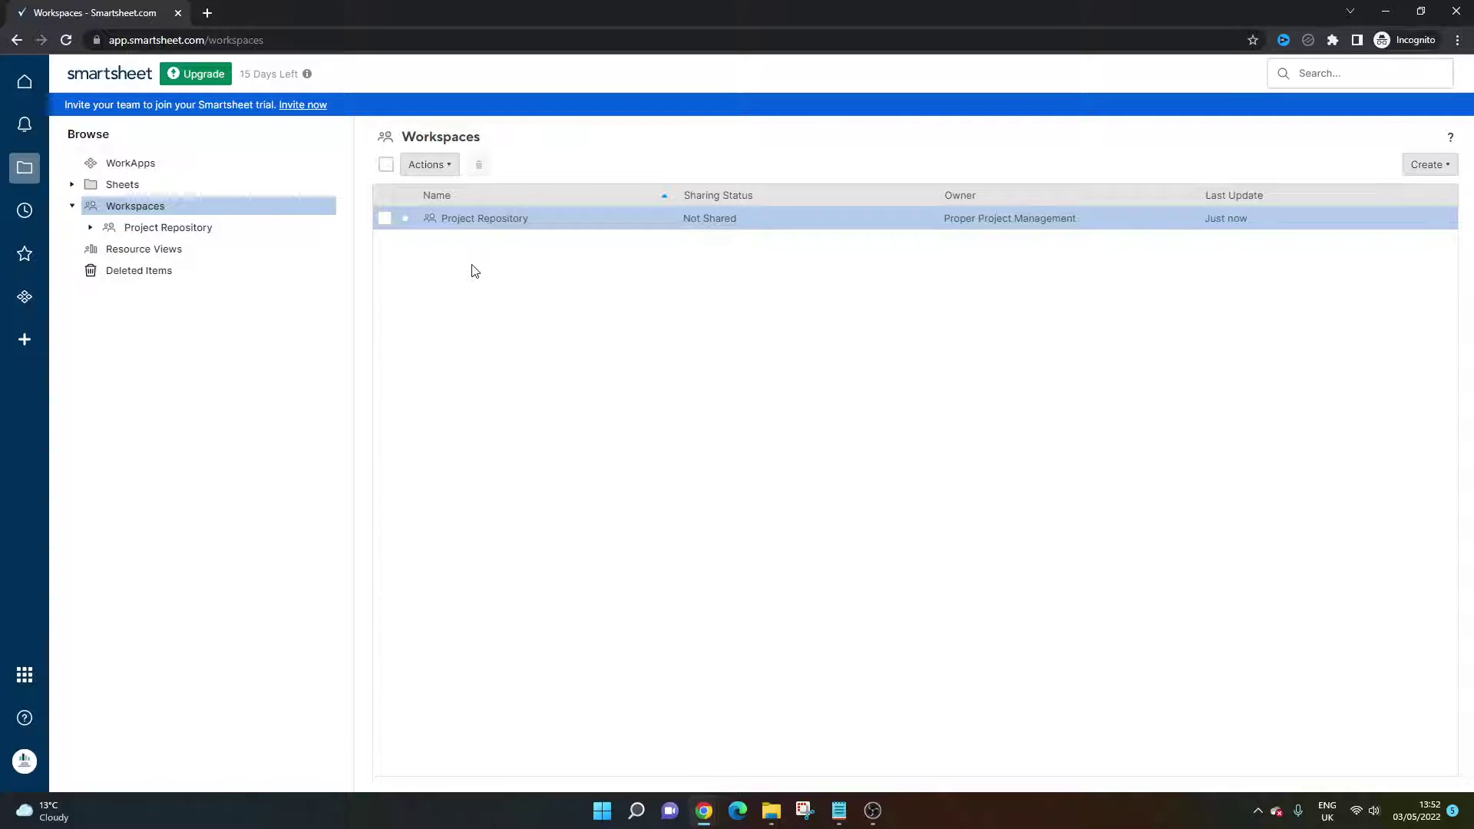
- Move the 'Can Smartsheet Have Tabs?' sheet into Project Repository, sharing it with workspace members
left_click(220, 227)
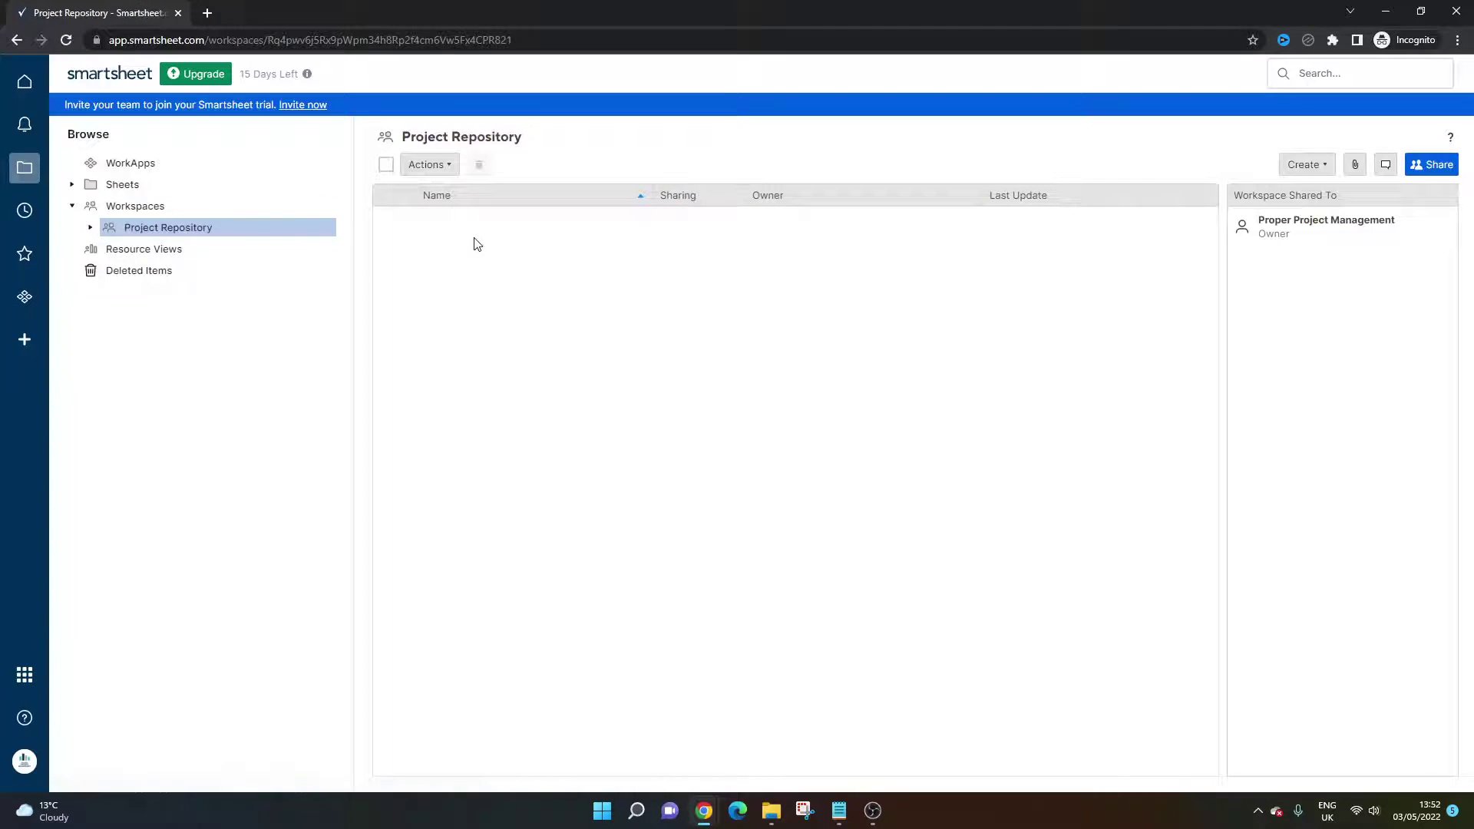
left_click(123, 184)
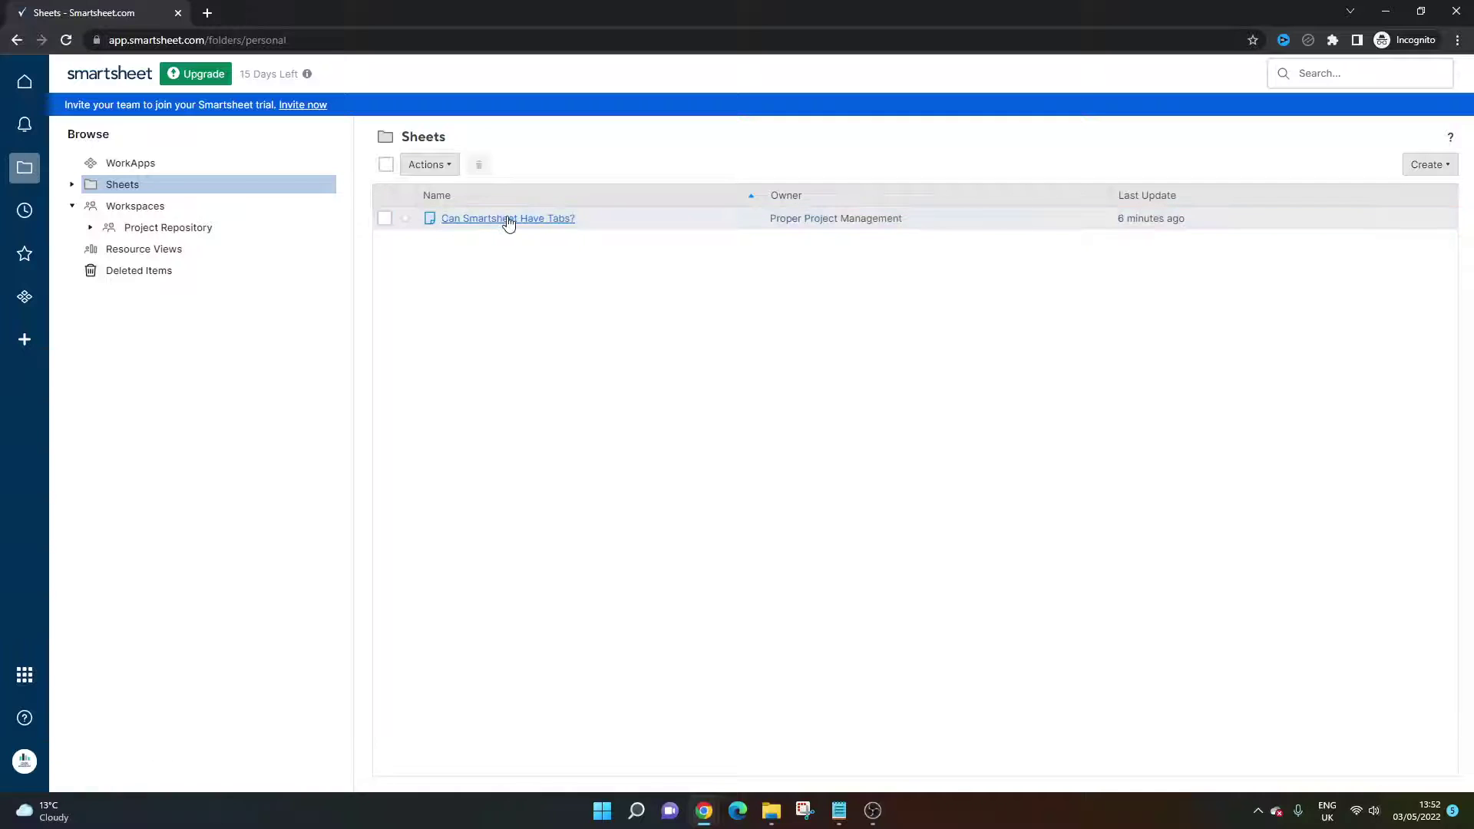
left_click_drag(503, 223, 182, 230)
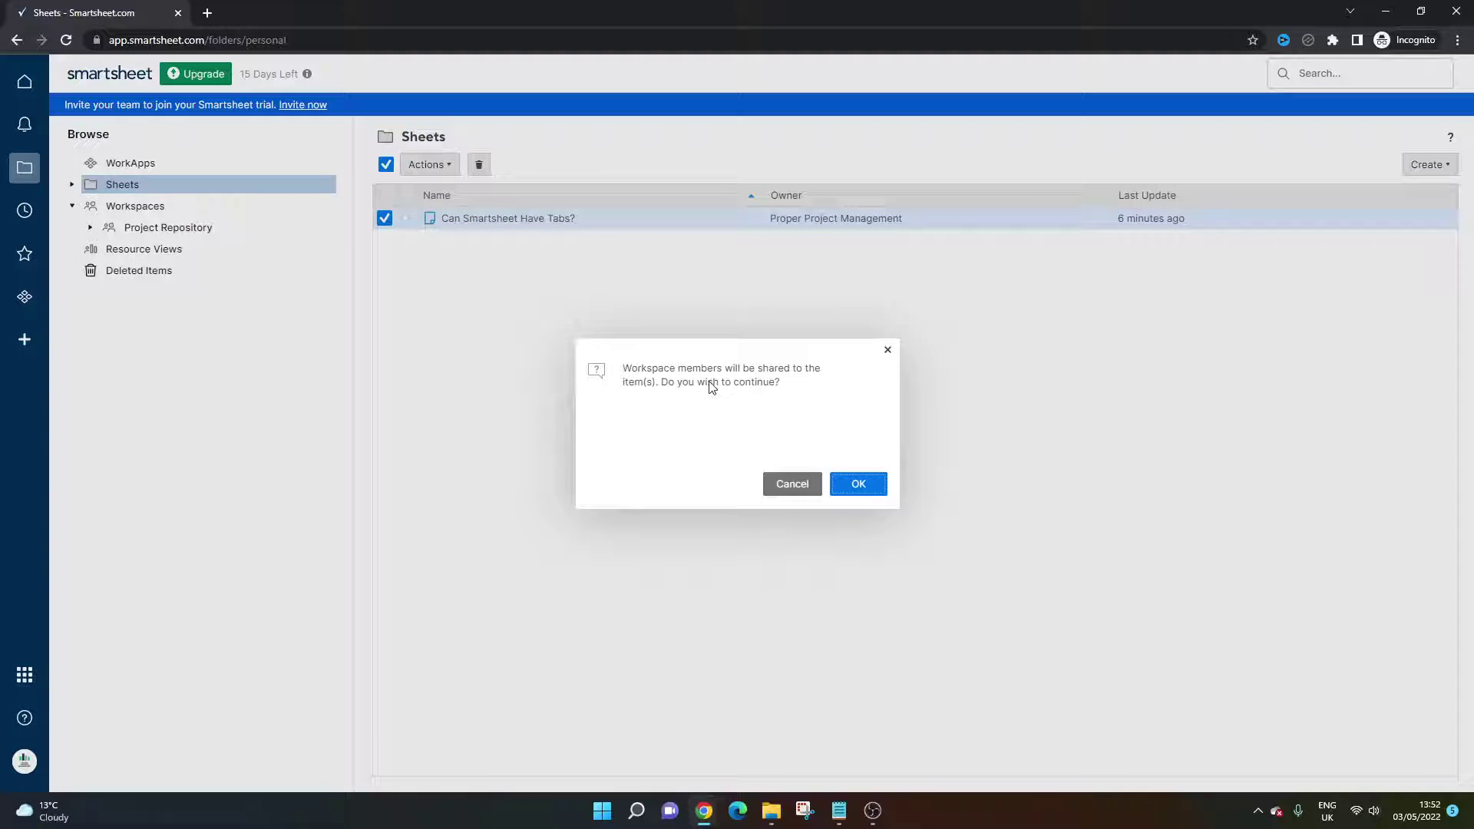
left_click(855, 483)
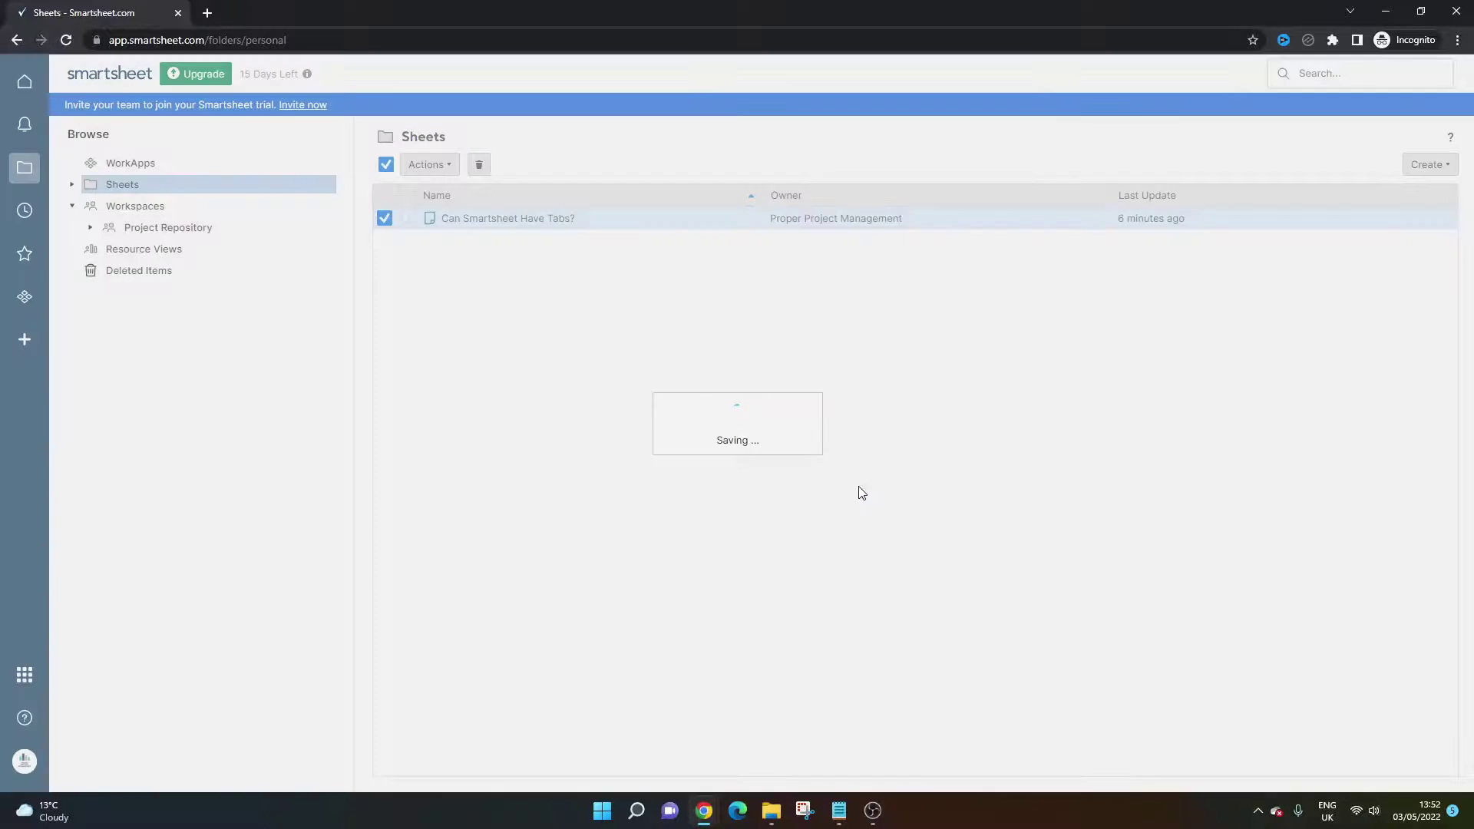
left_click(186, 227)
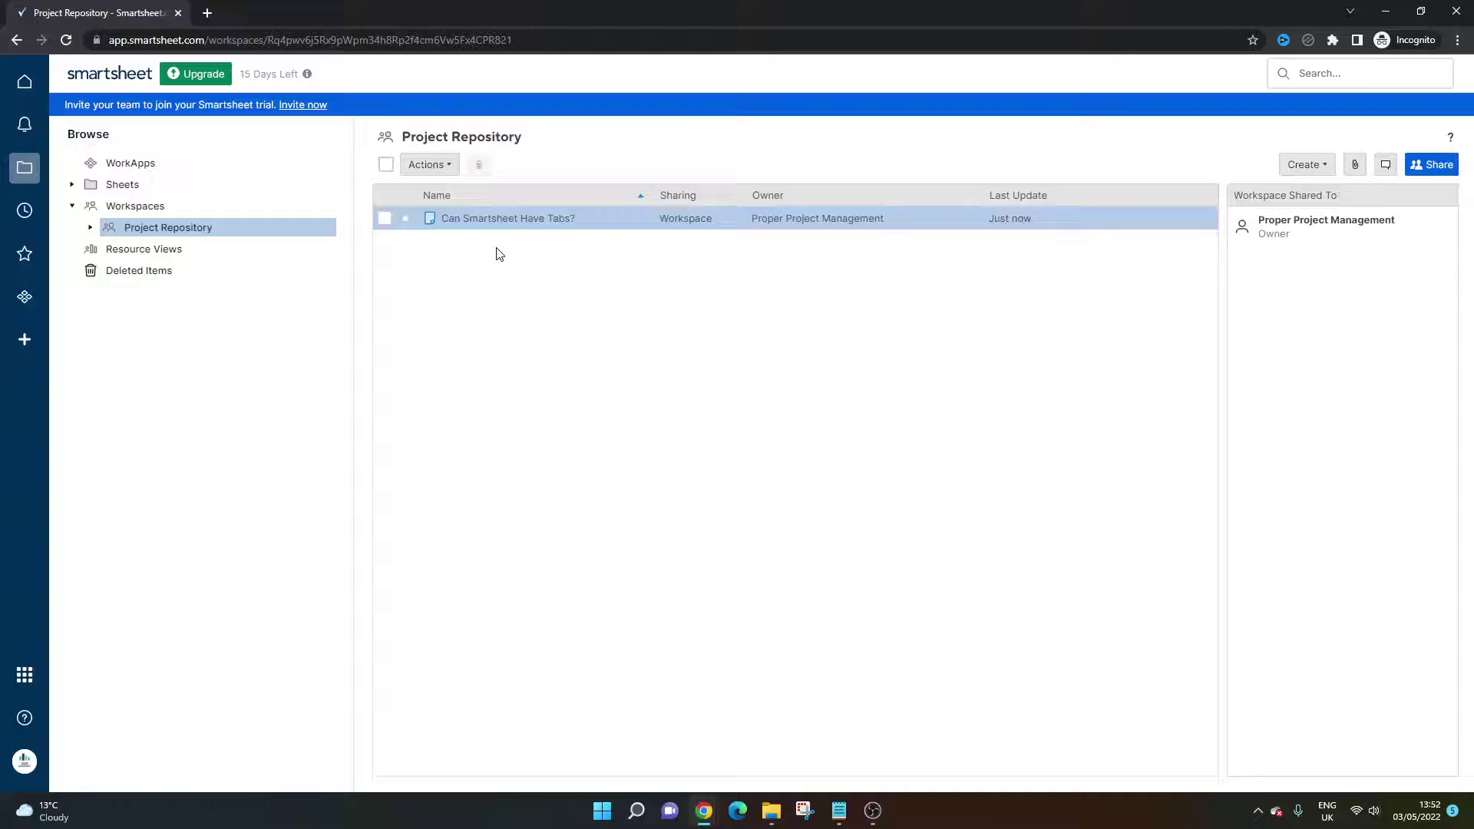
- Rename the 'Can Smartsheet Have Tabs?' sheet to 'Tab 1'
left_click(513, 228)
right_click(490, 256)
left_click(534, 277)
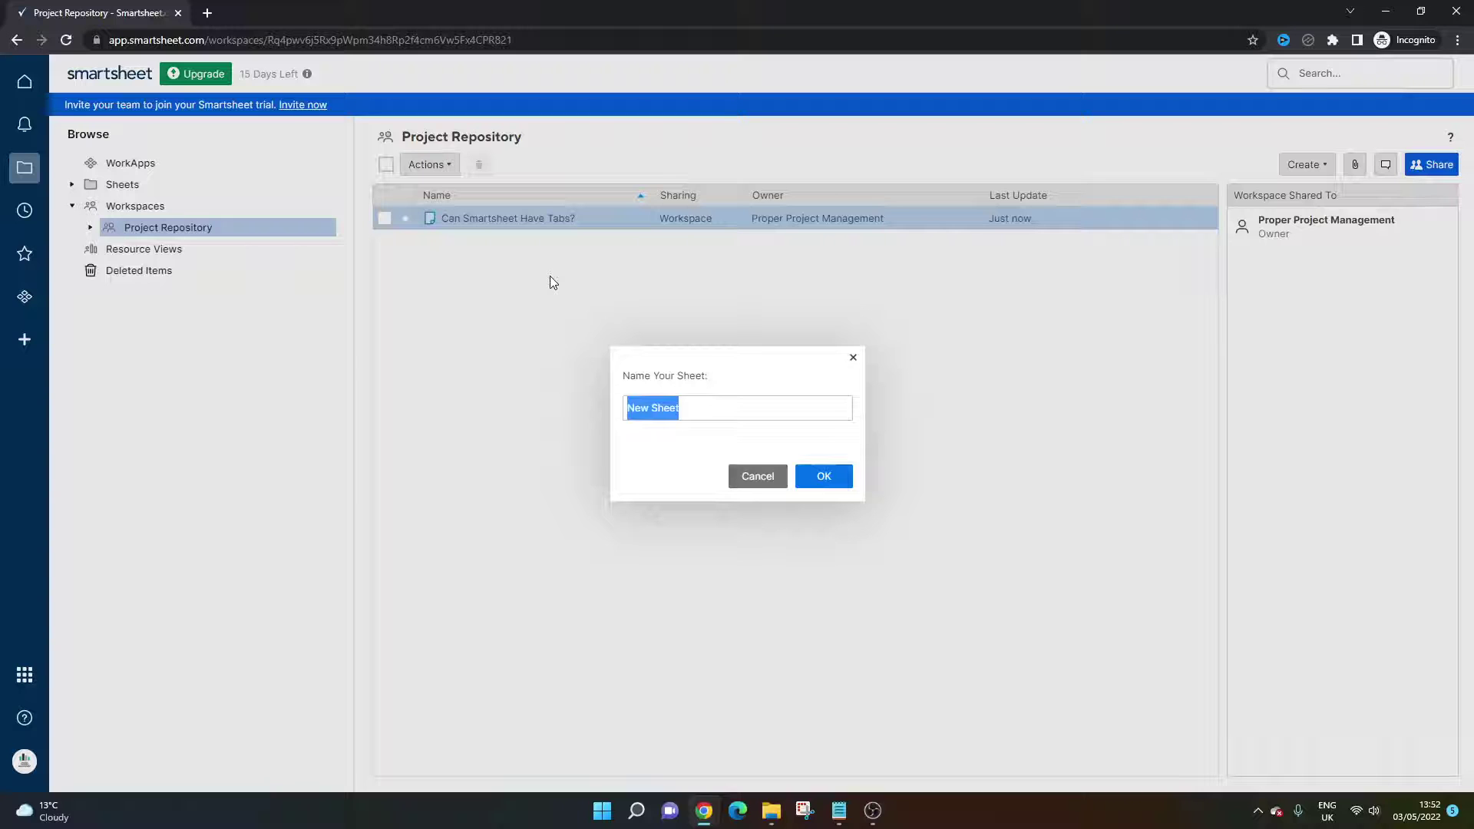
left_click(757, 476)
right_click(542, 230)
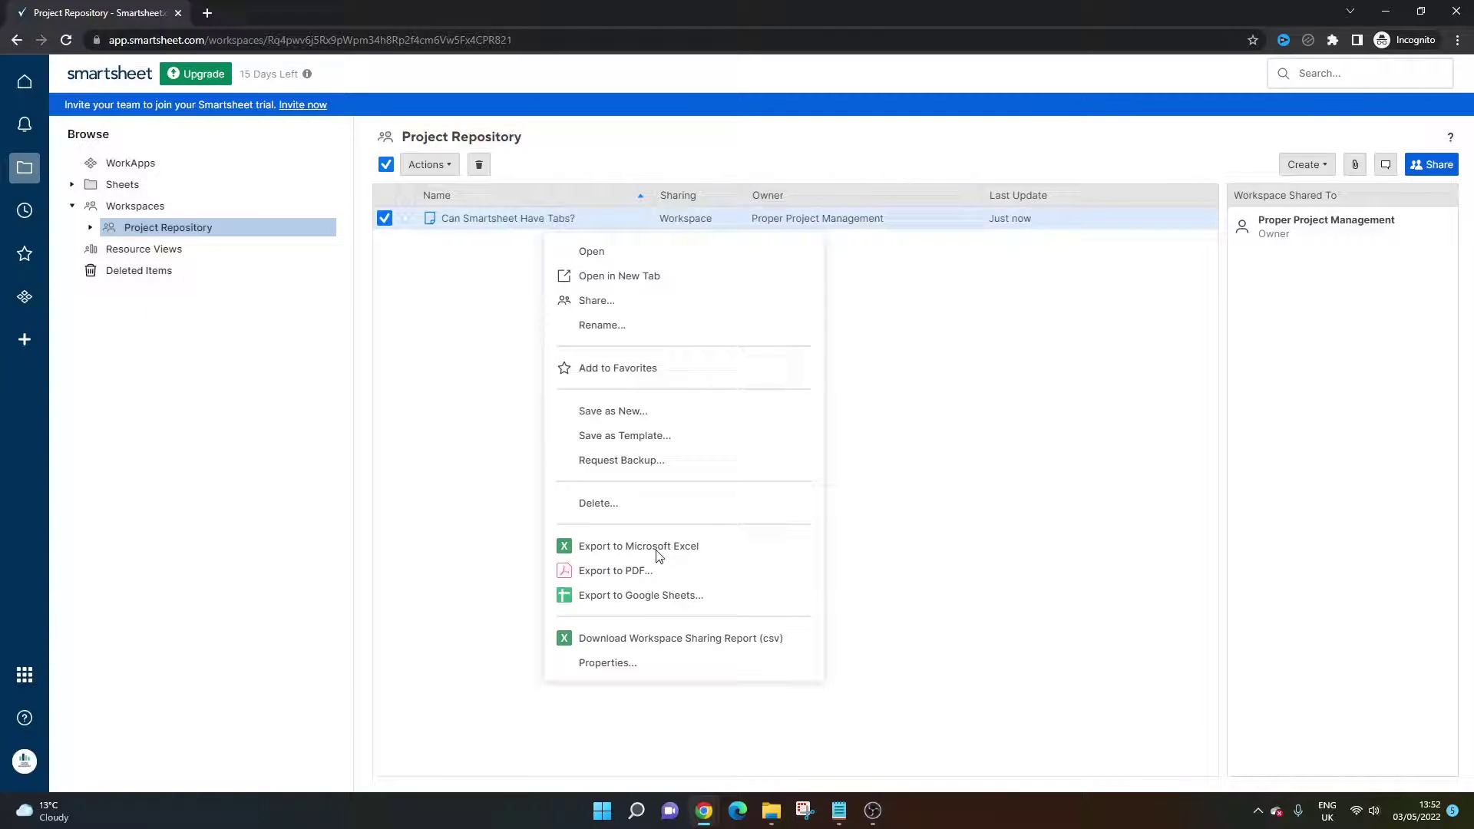
left_click(631, 326)
type("Yes")
key("Return")
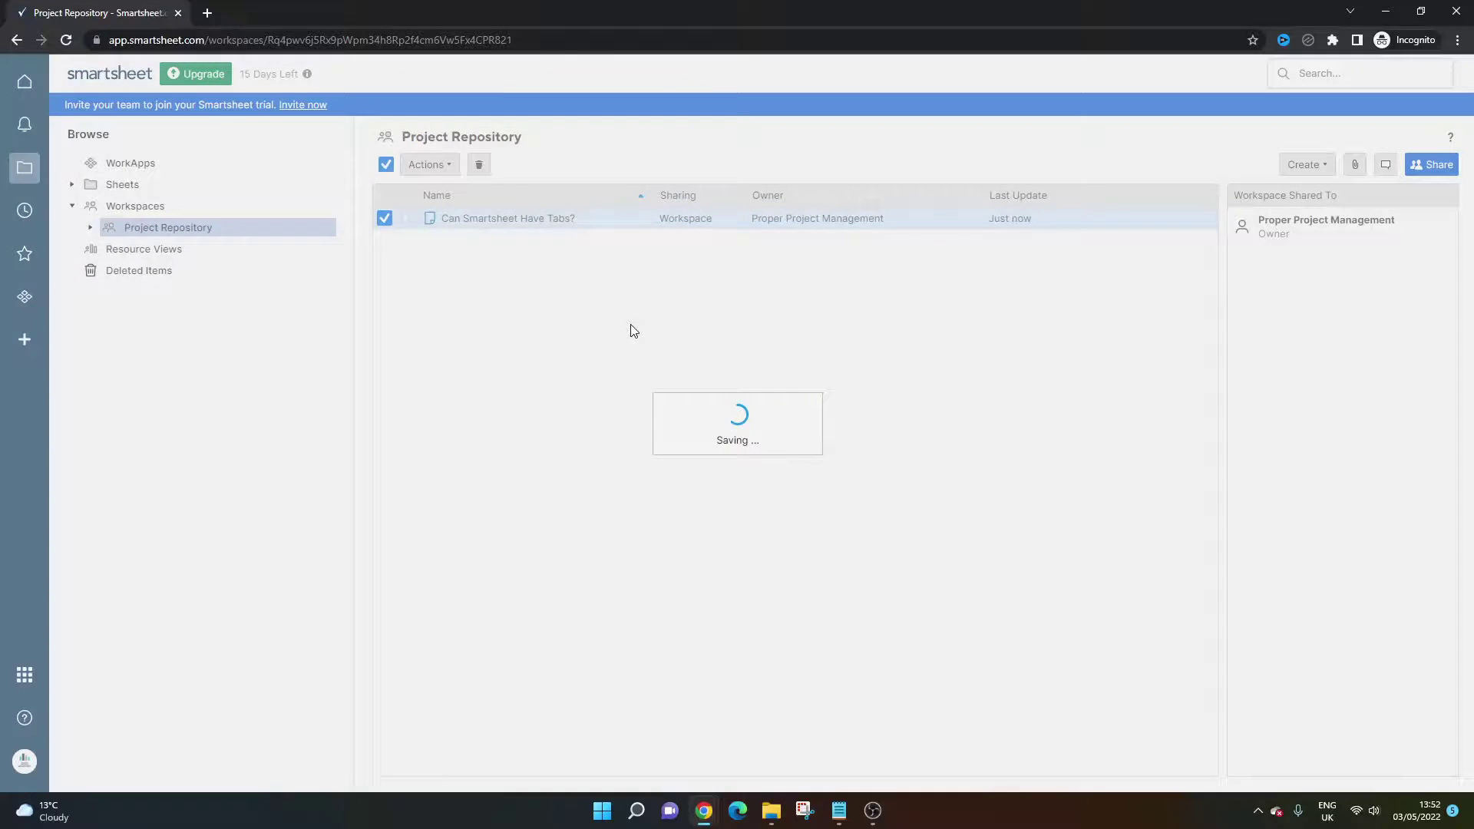
- Add a new blank grid sheet named 'Tab 2' in the workspace
right_click(511, 276)
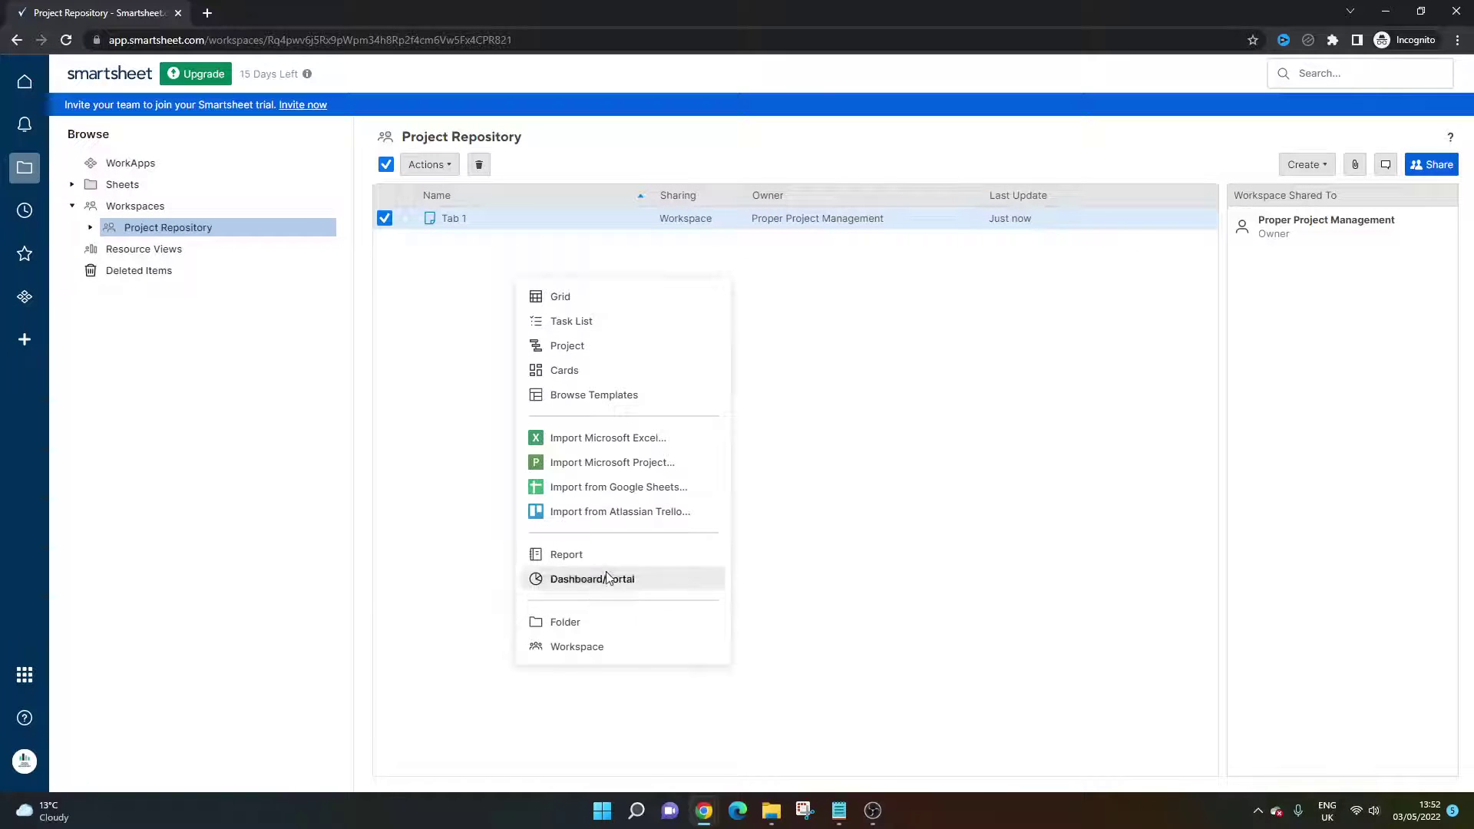
left_click(591, 297)
type("Ta")
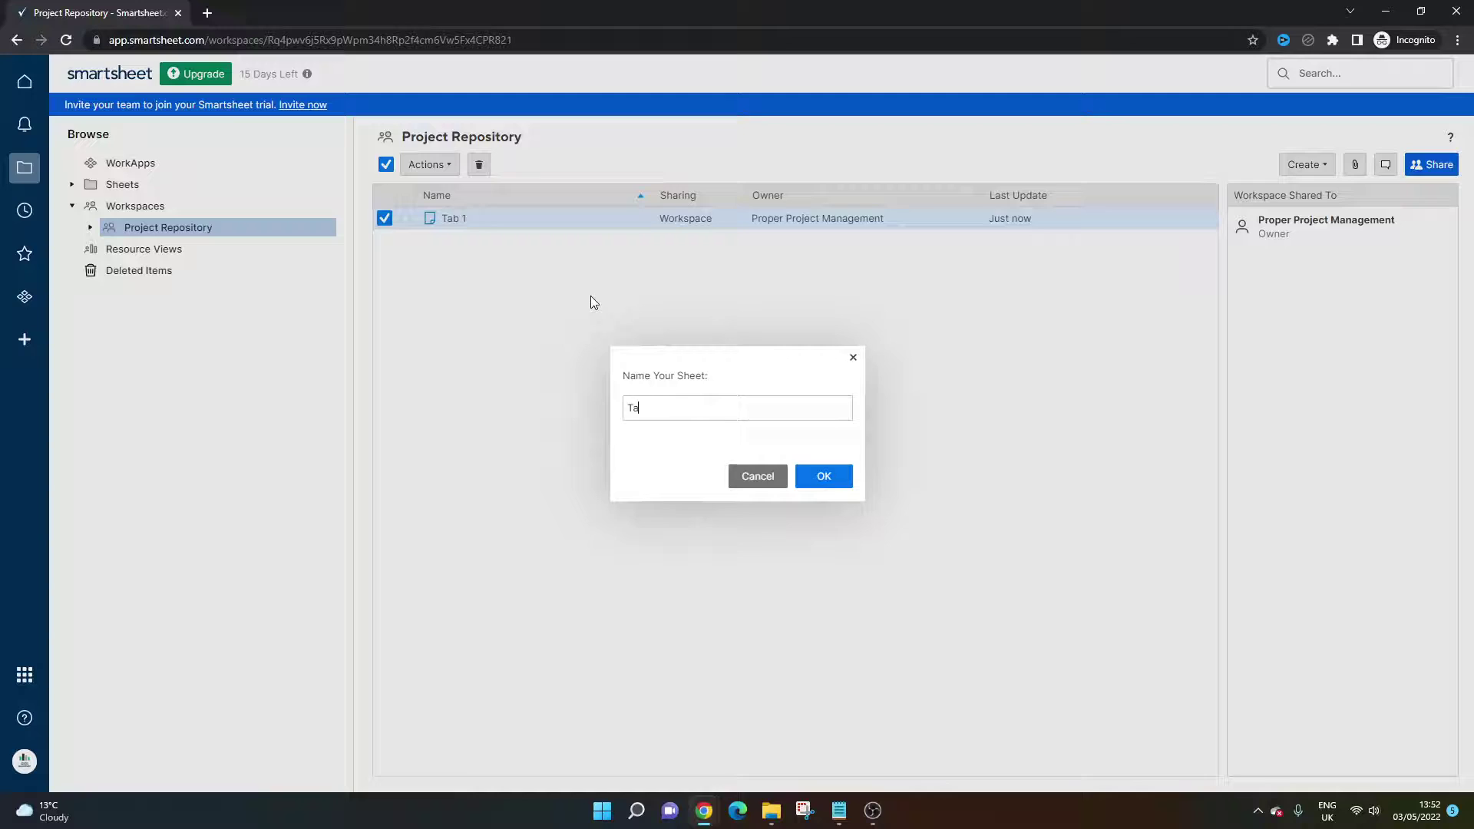
type("b 2")
key("Return")
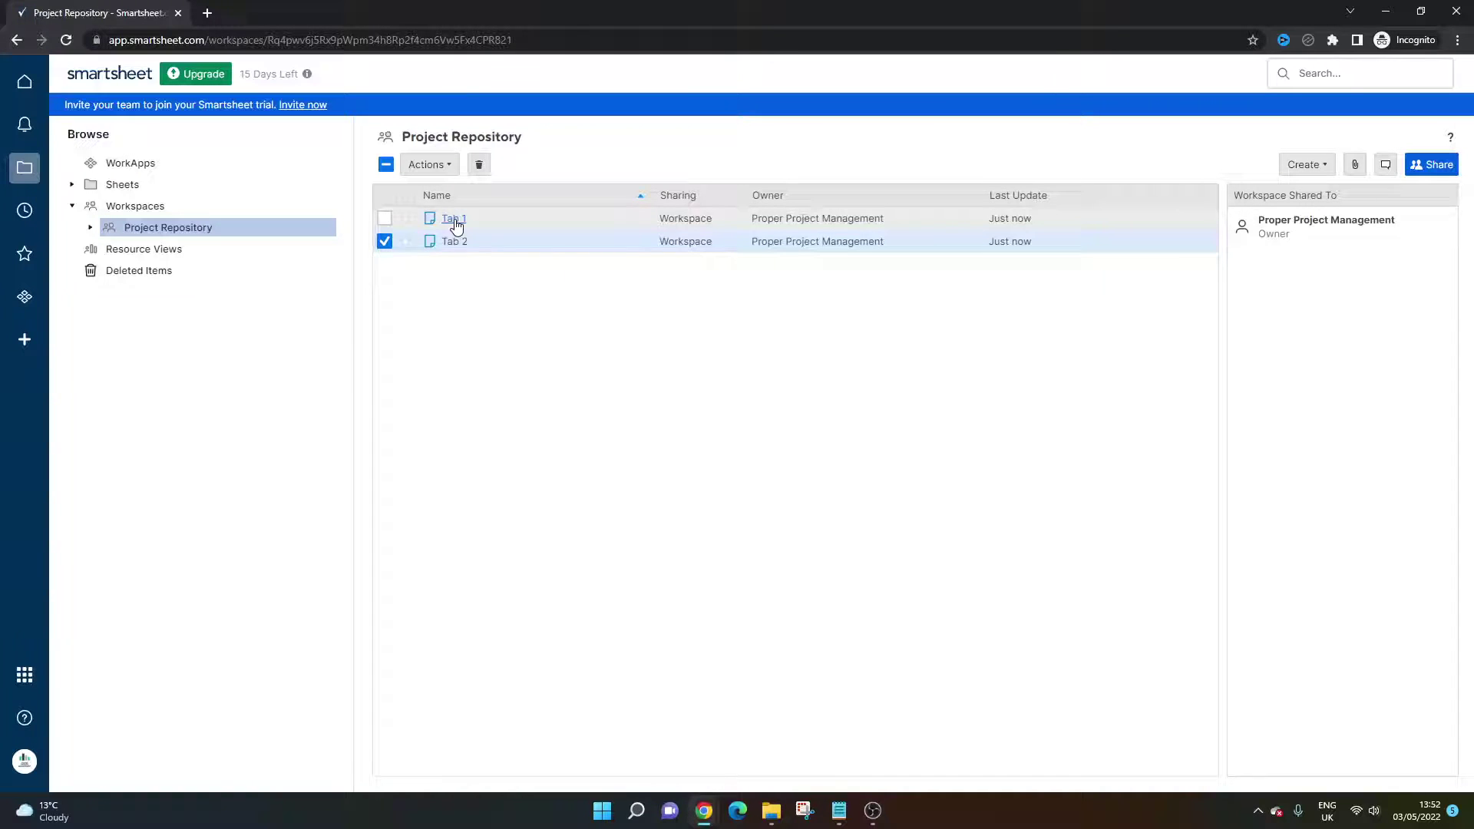
- In Tab 1, enter 'Tabs' in row 2 of the Primary Column
left_click(446, 218)
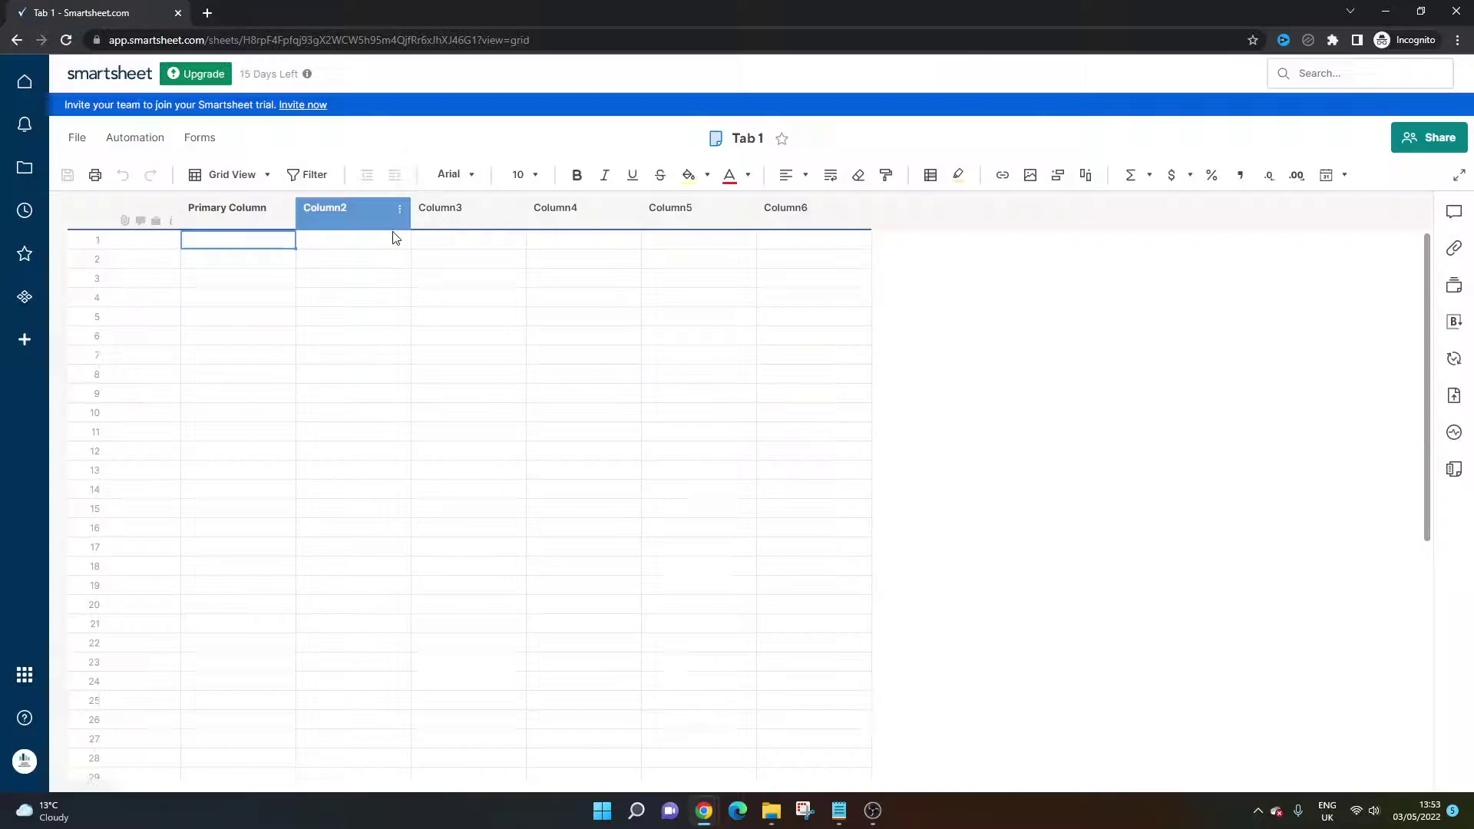
left_click(334, 296)
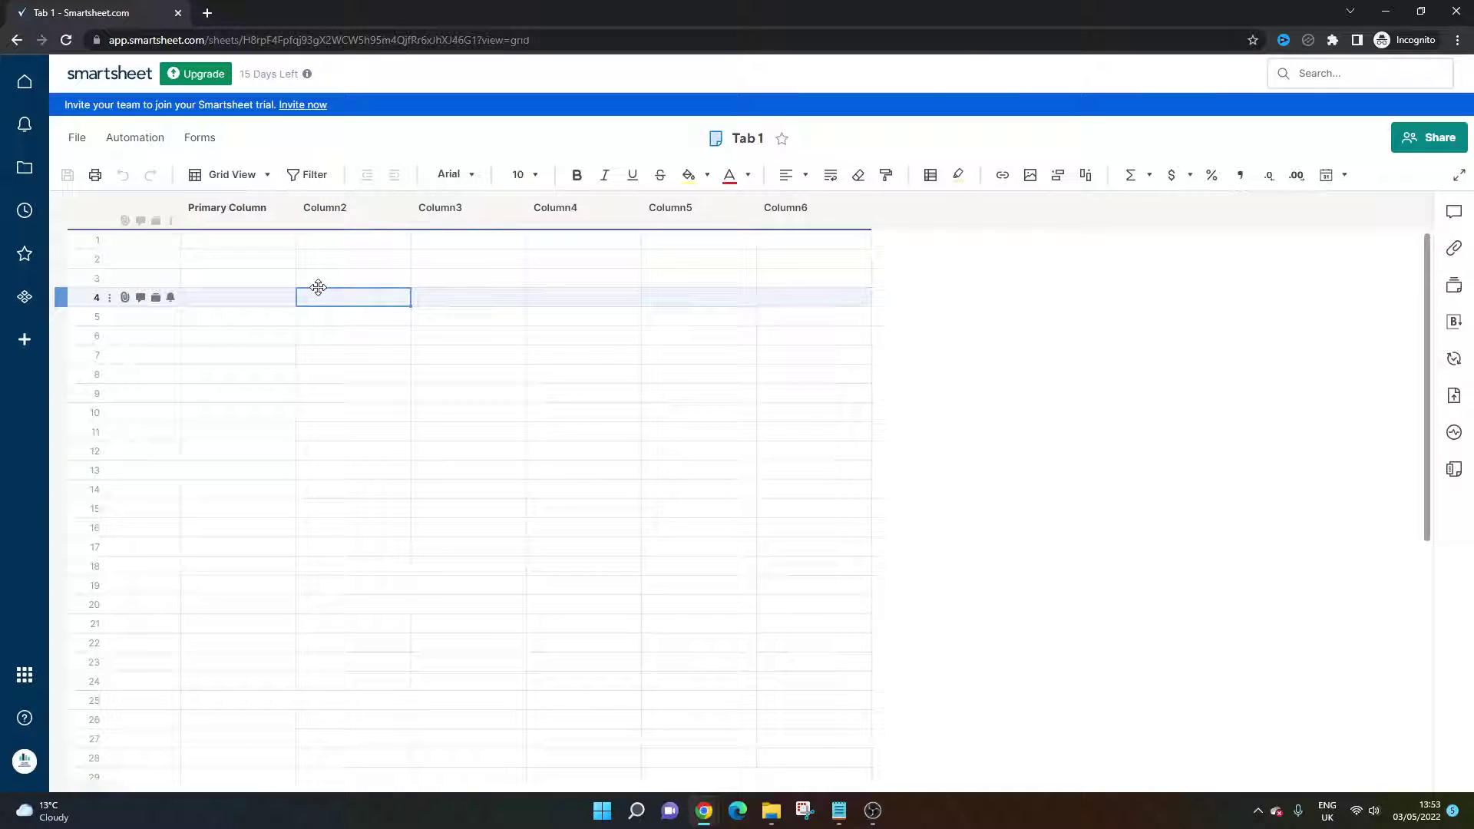
left_click(269, 262)
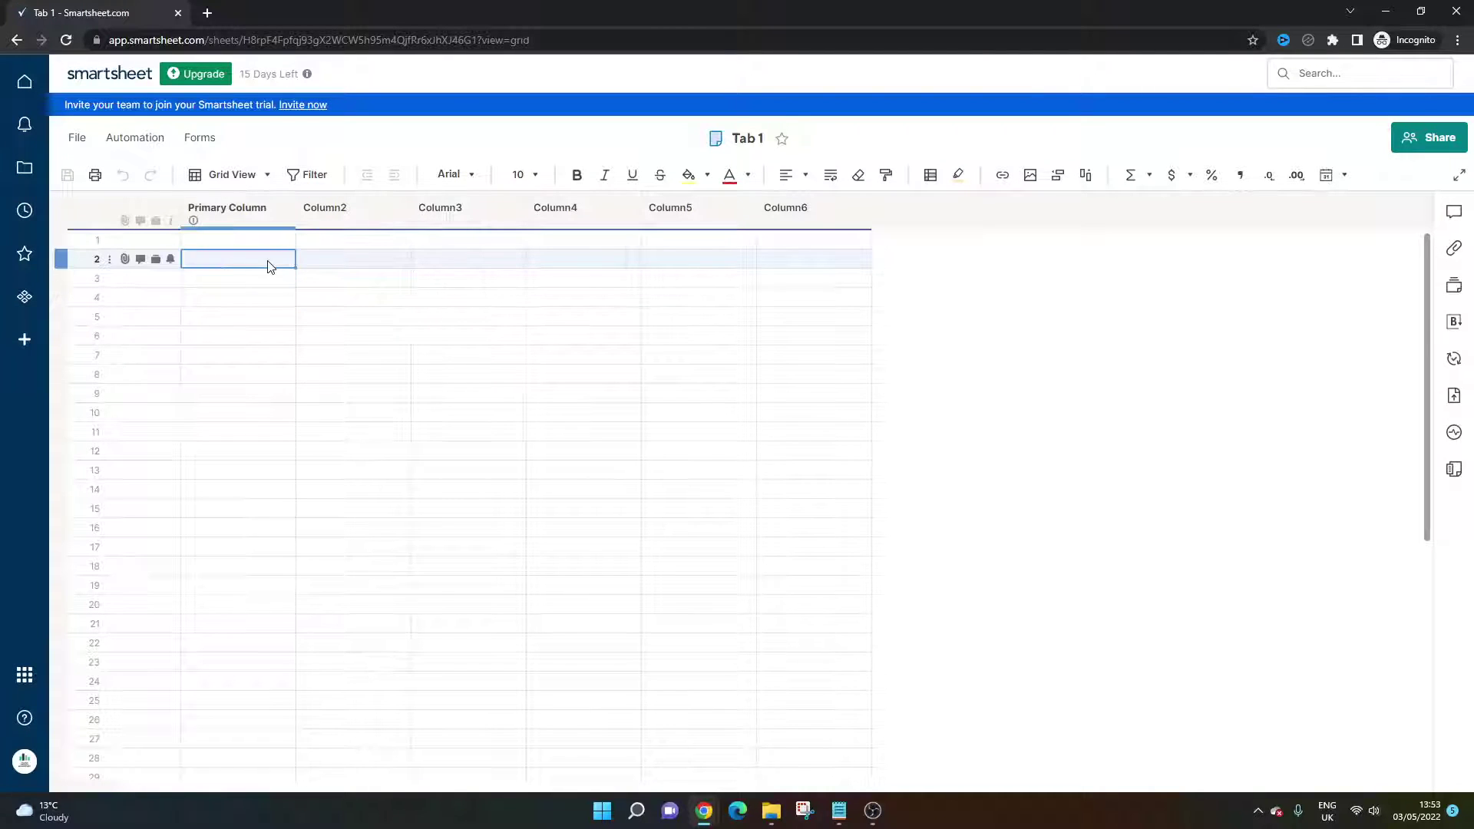
left_click(264, 244)
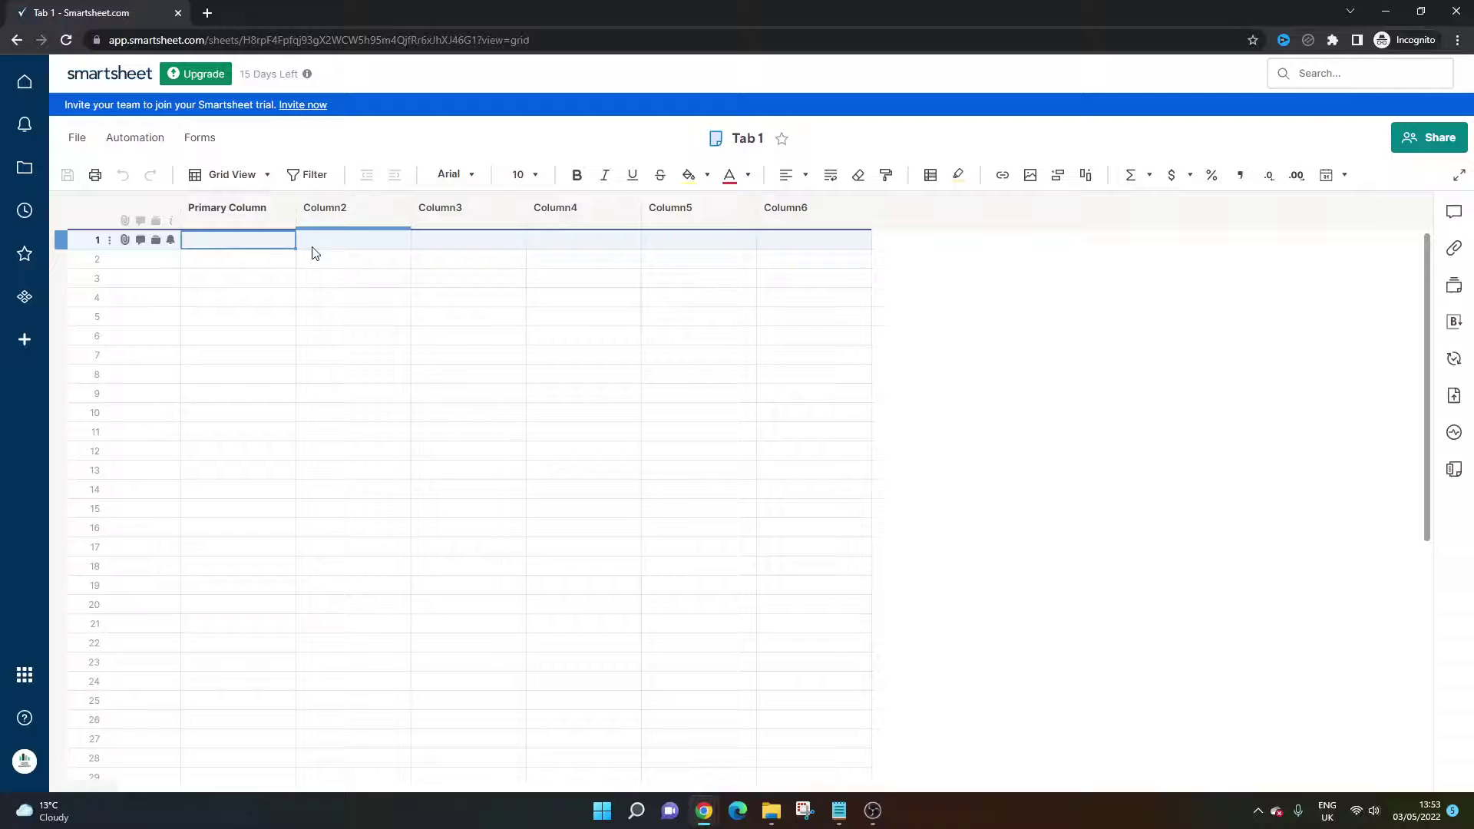
key("Down")
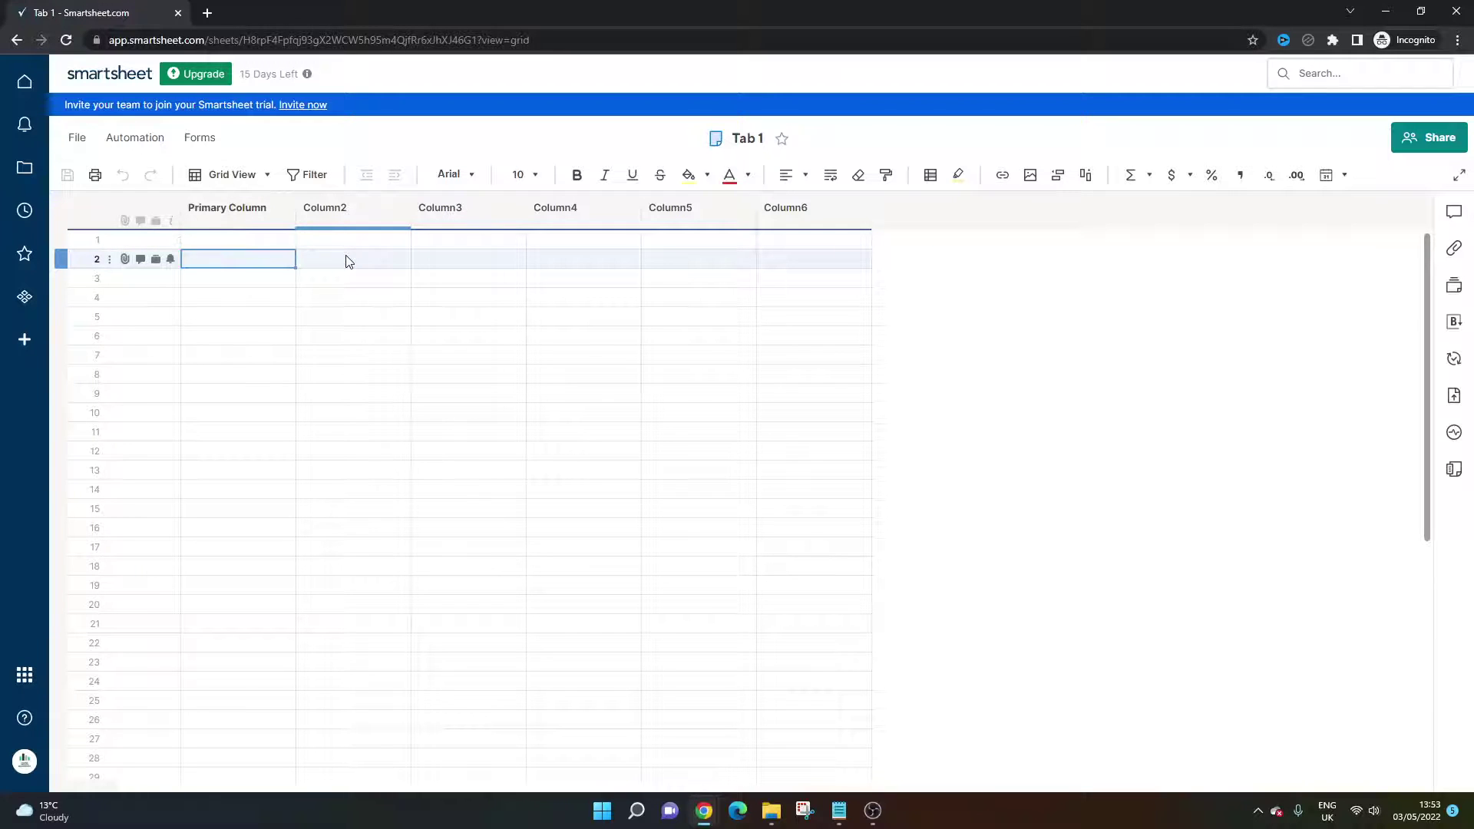
type("Lin")
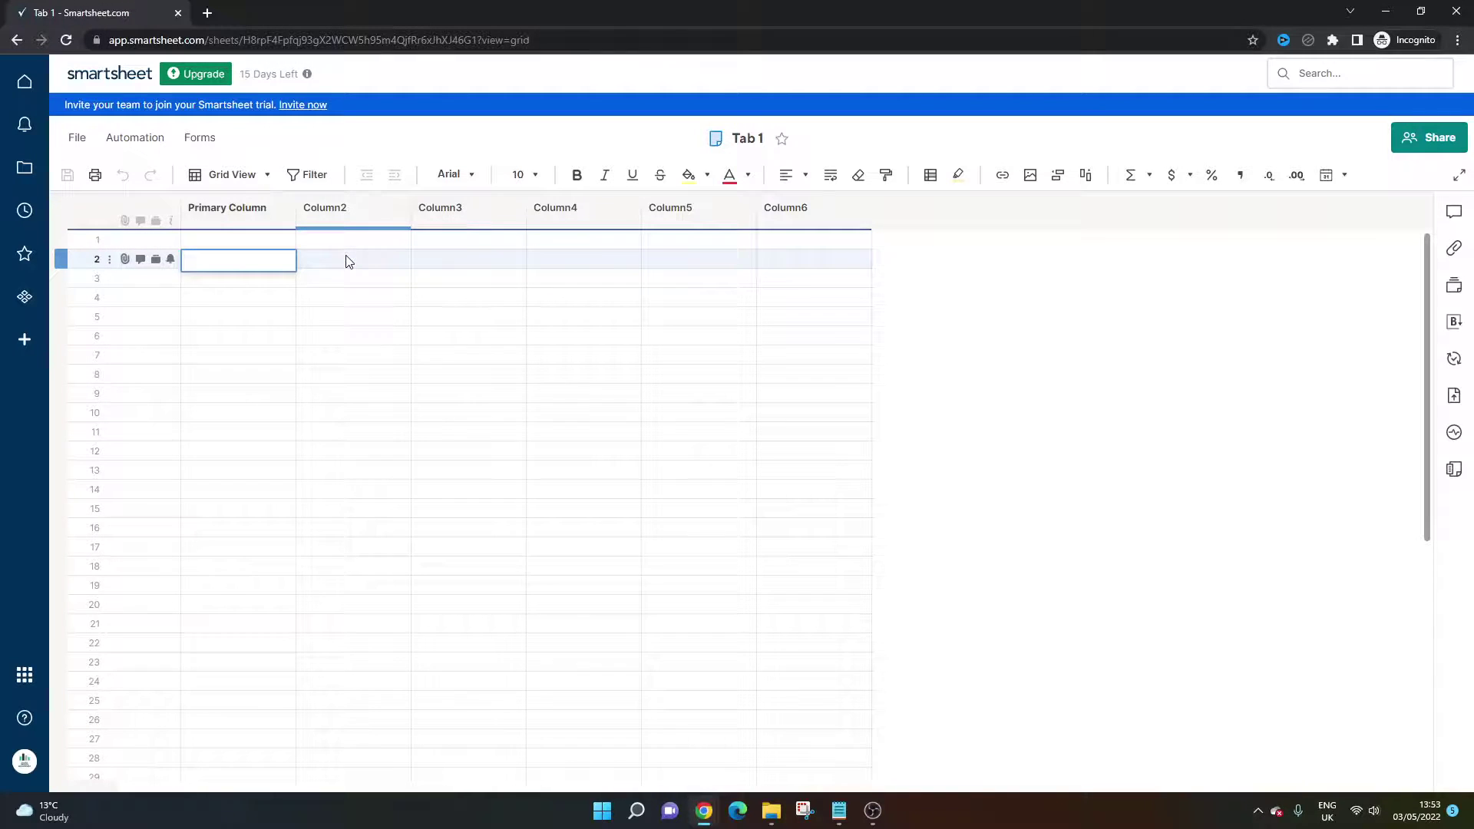
type("Tabs")
key("Return")
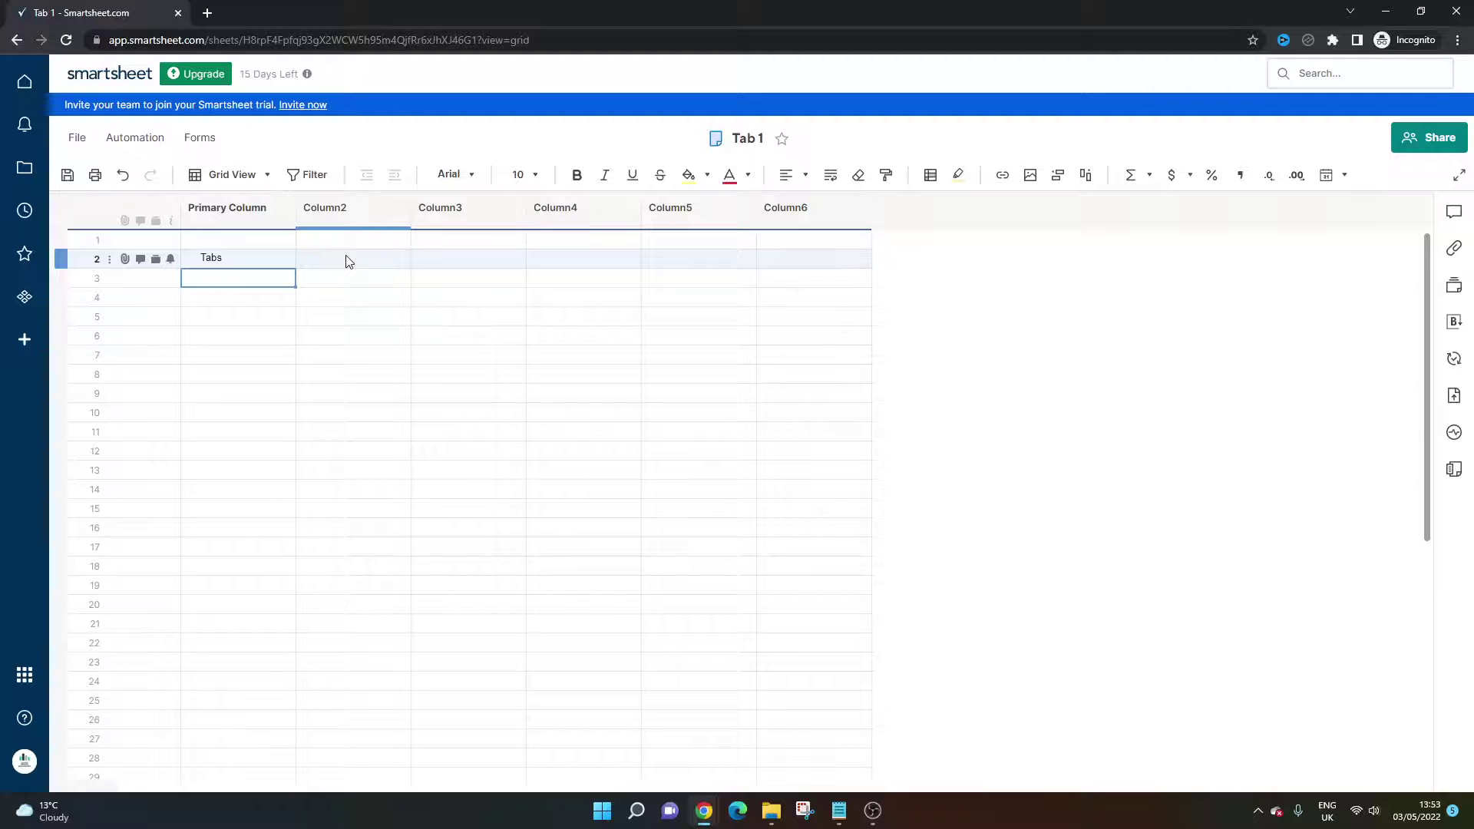
left_click(291, 262)
- Make the Tabs heading bold with a grey fill
left_click_drag(247, 300, 852, 722)
left_click(583, 470)
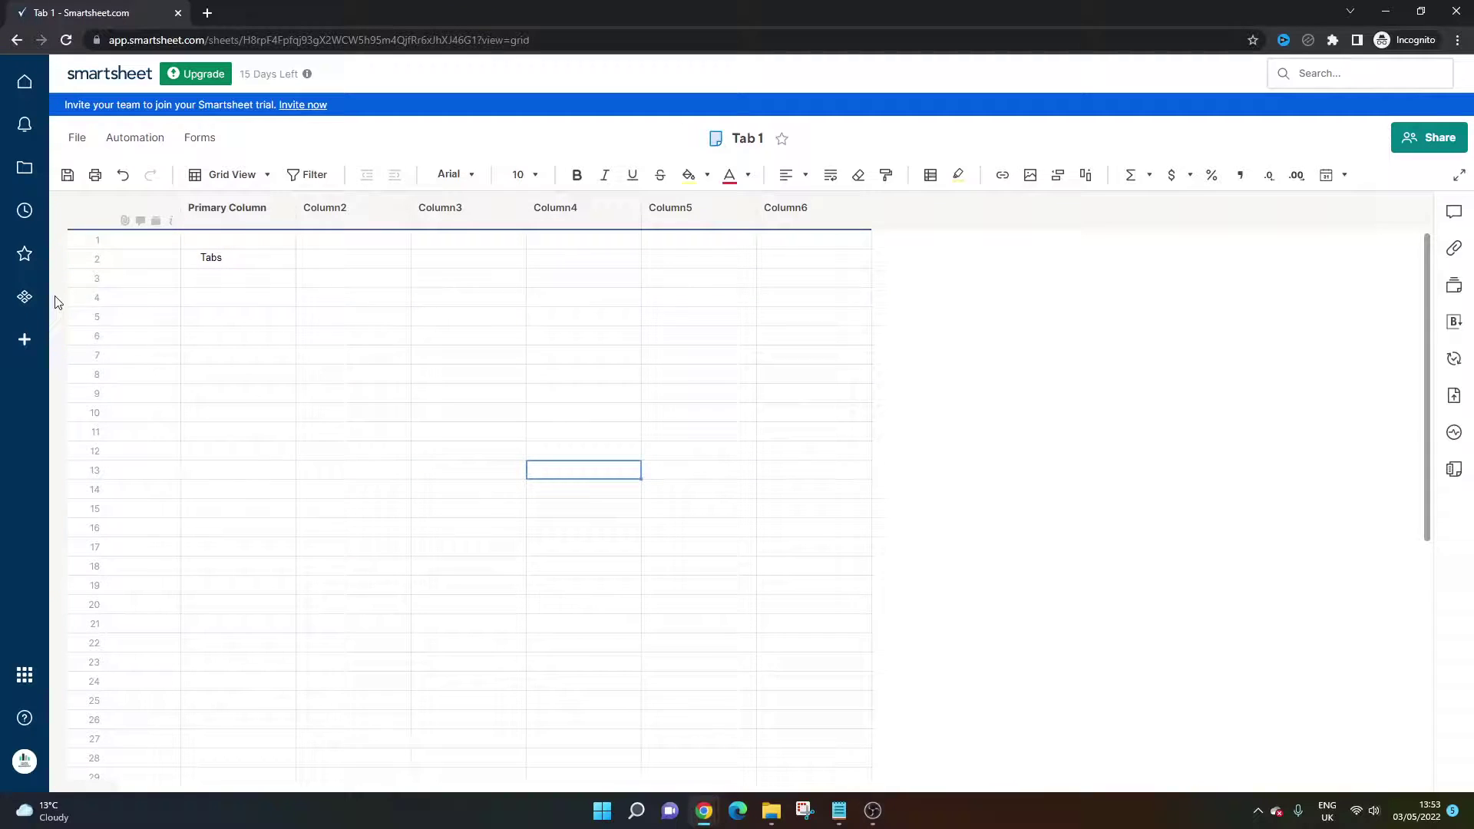
left_click(238, 262)
left_click(577, 175)
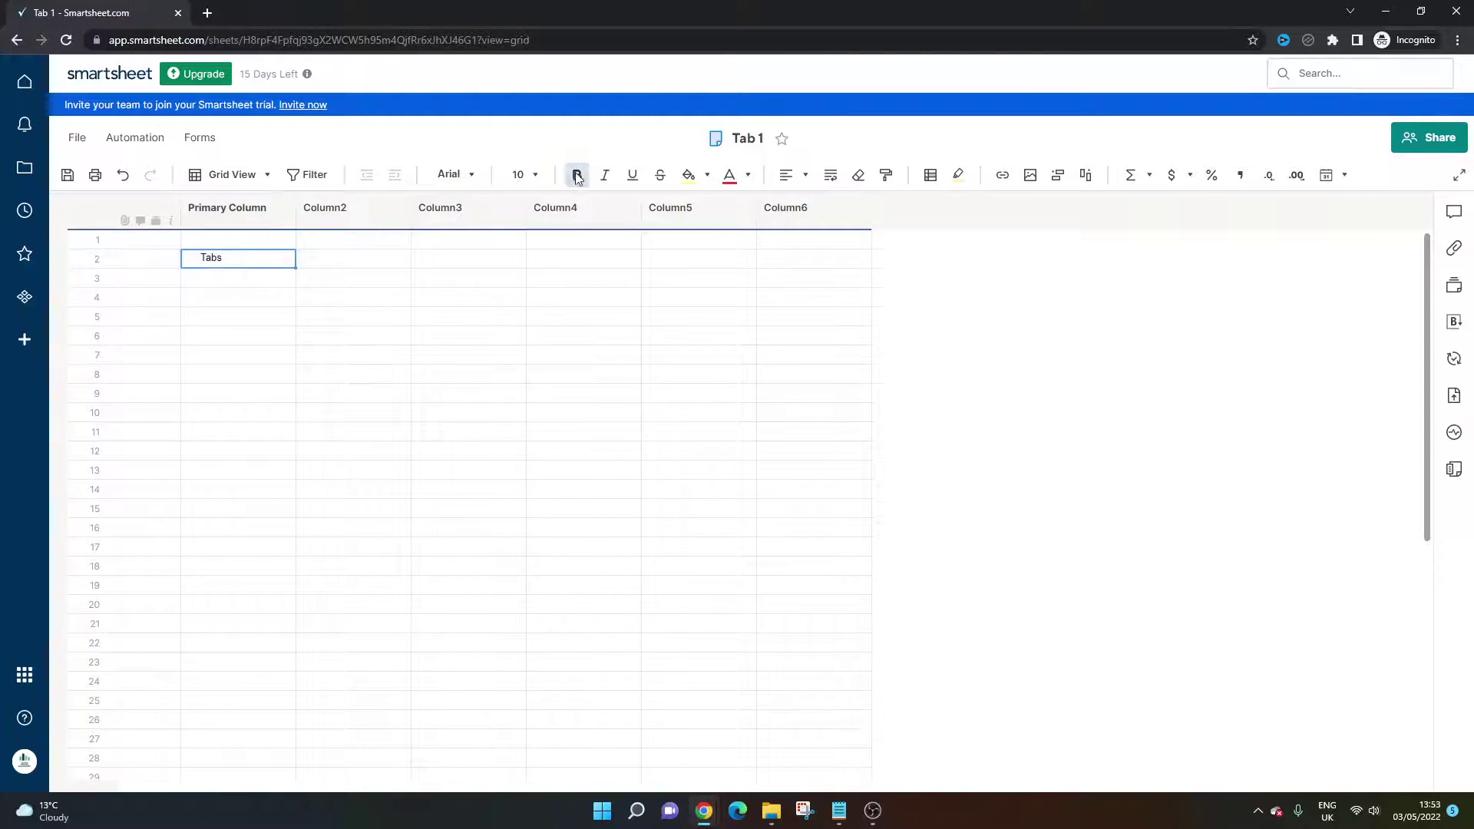
left_click(706, 175)
left_click(694, 229)
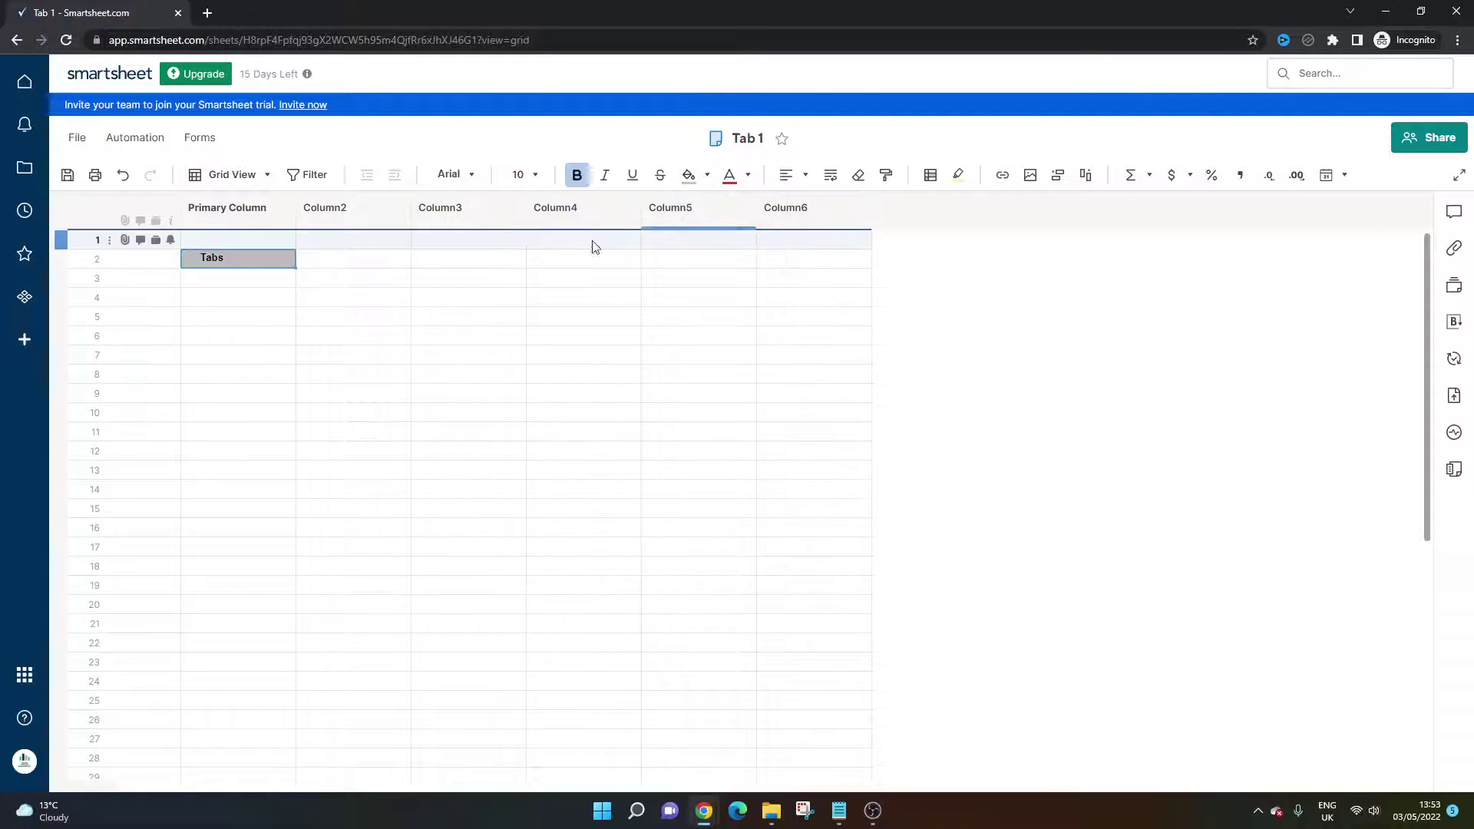
- Add 'Tab 2' in row 3, indent it under Tabs and remove its grey fill
left_click(268, 279)
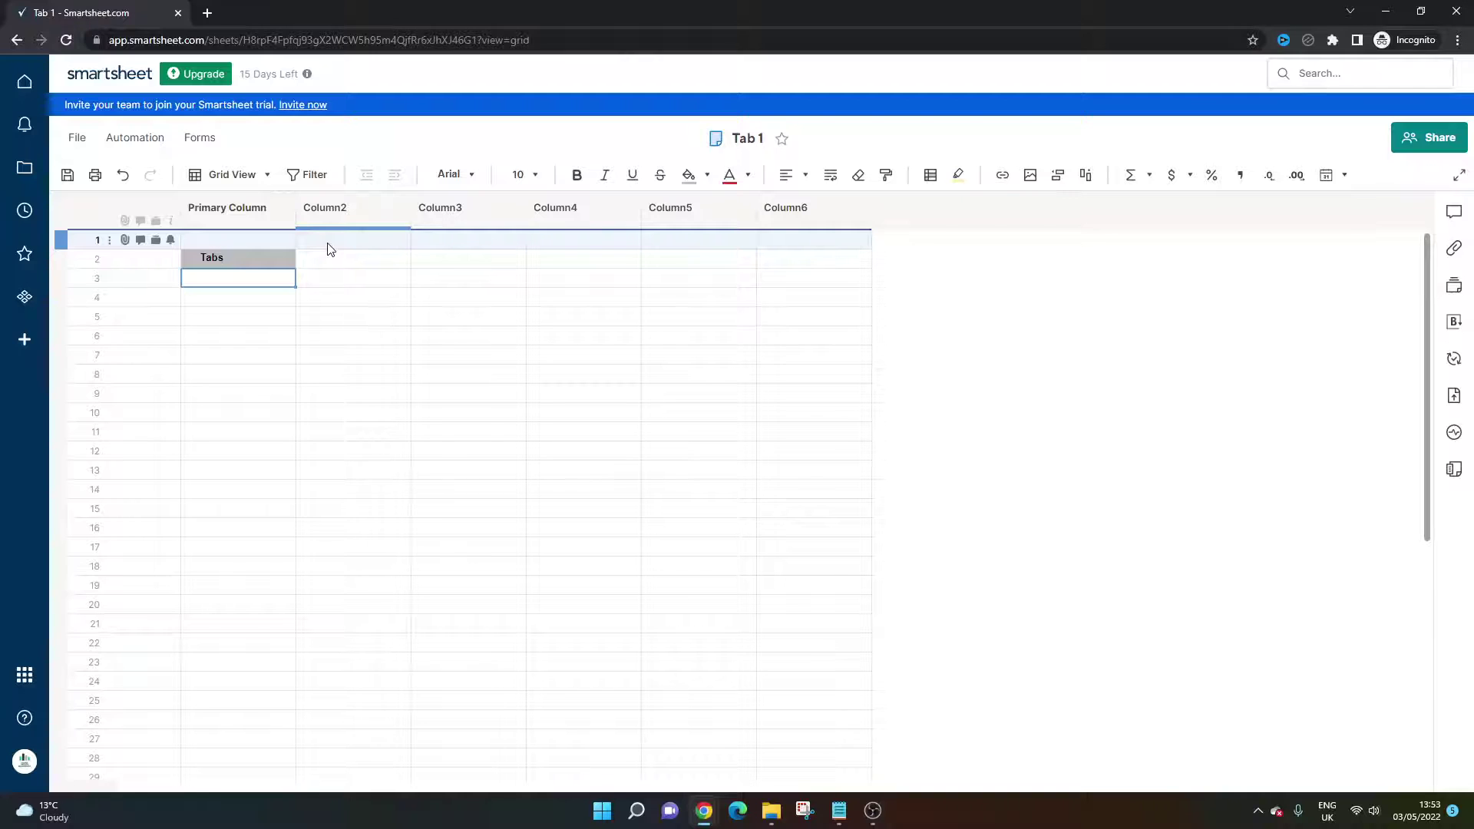
type("Tab 2")
key("Return")
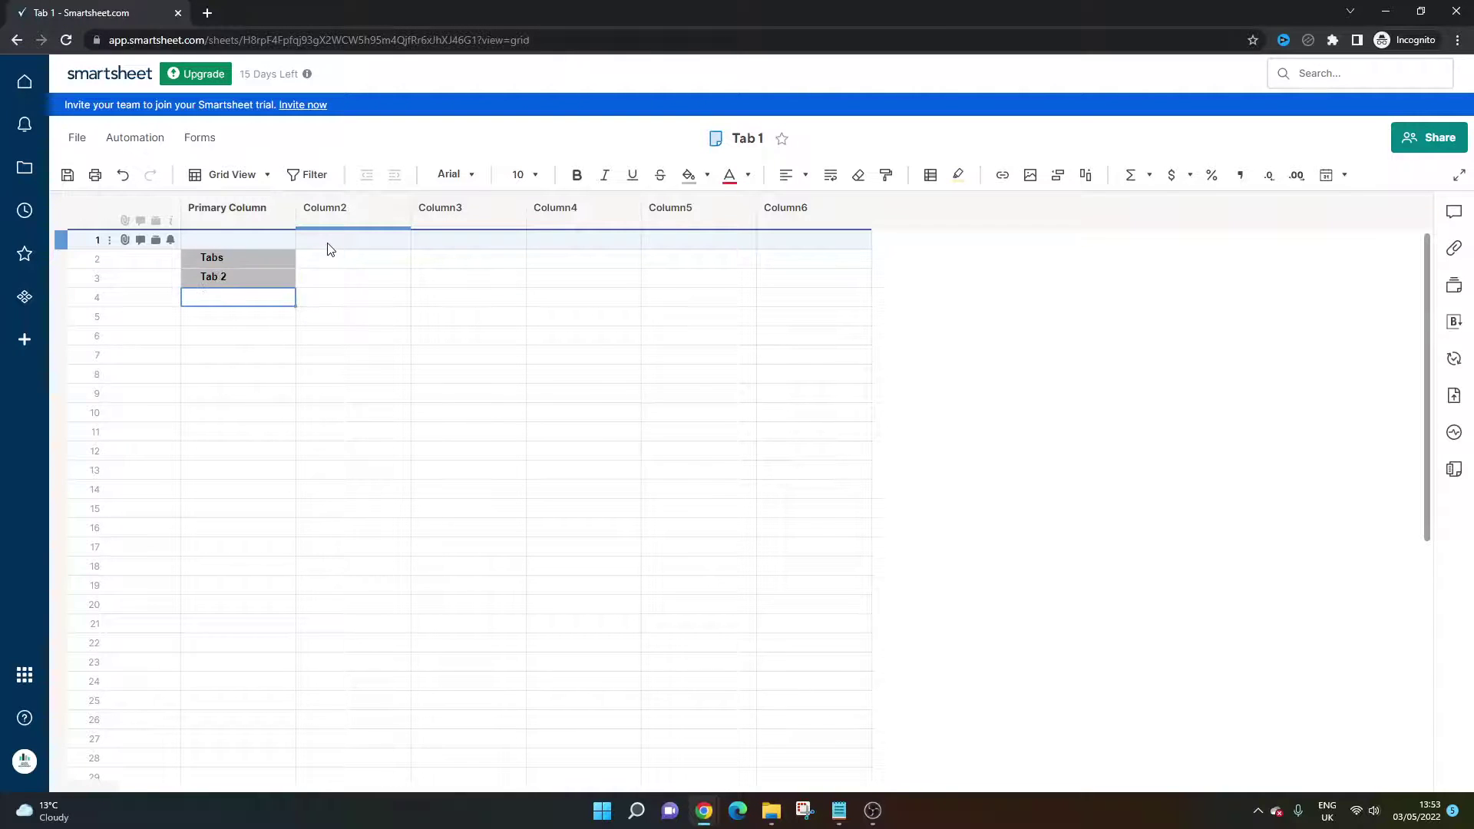
key("Up")
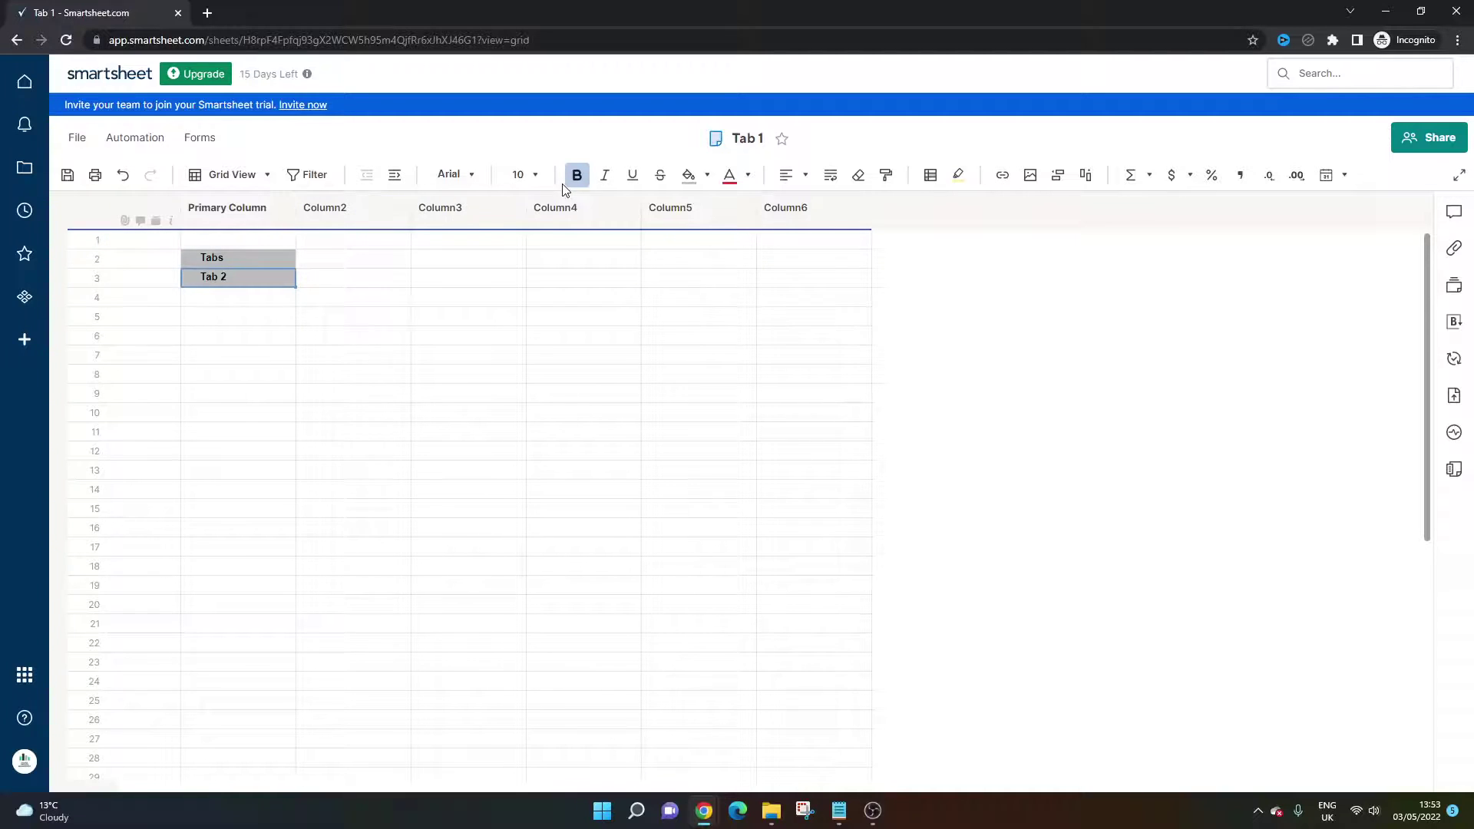
left_click(394, 175)
left_click(694, 175)
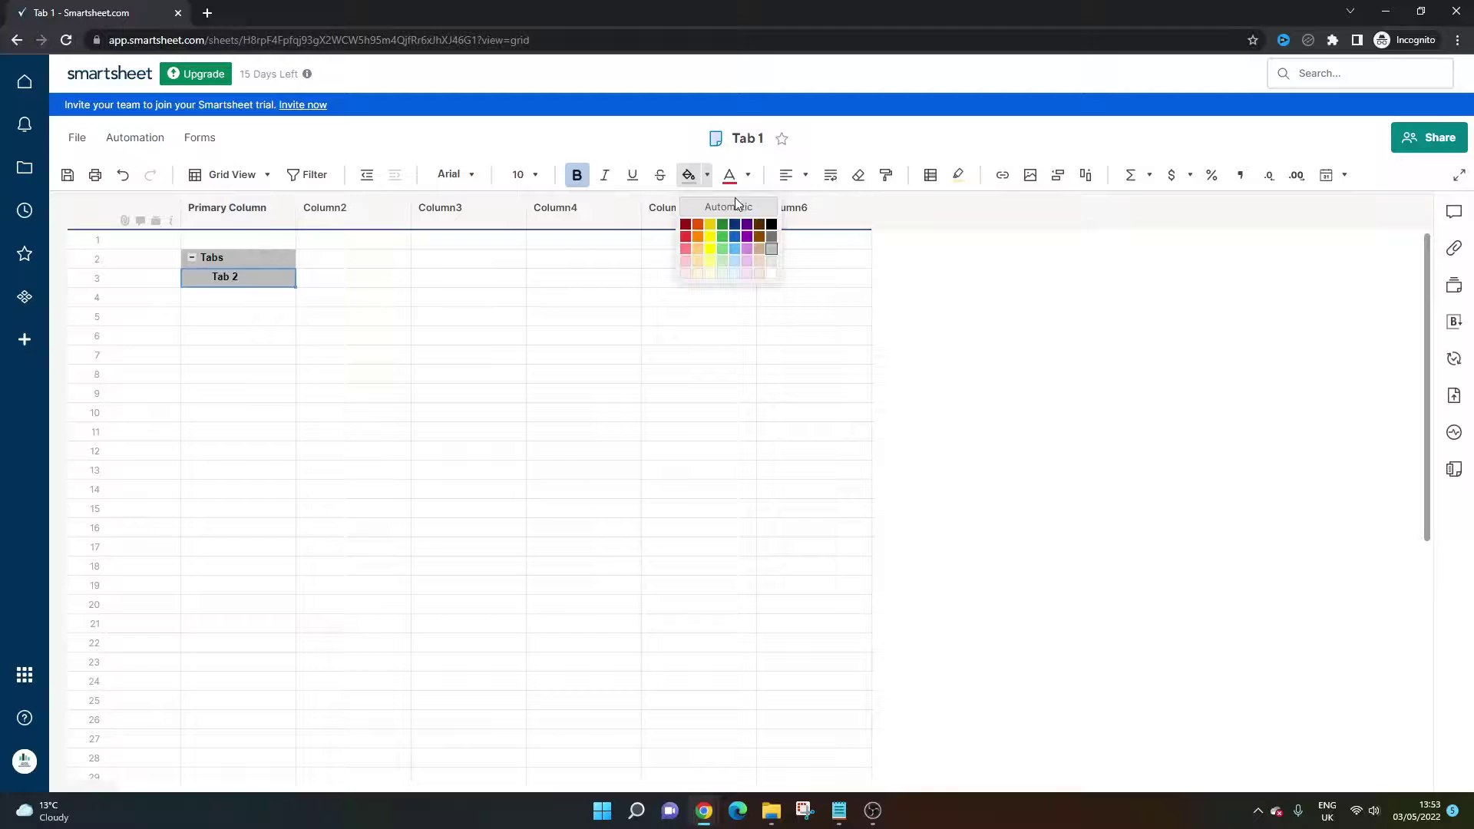
left_click(775, 279)
- Enter a 'Description' heading in Column2 with a note below saying Tab 2 stores project data
left_click(367, 286)
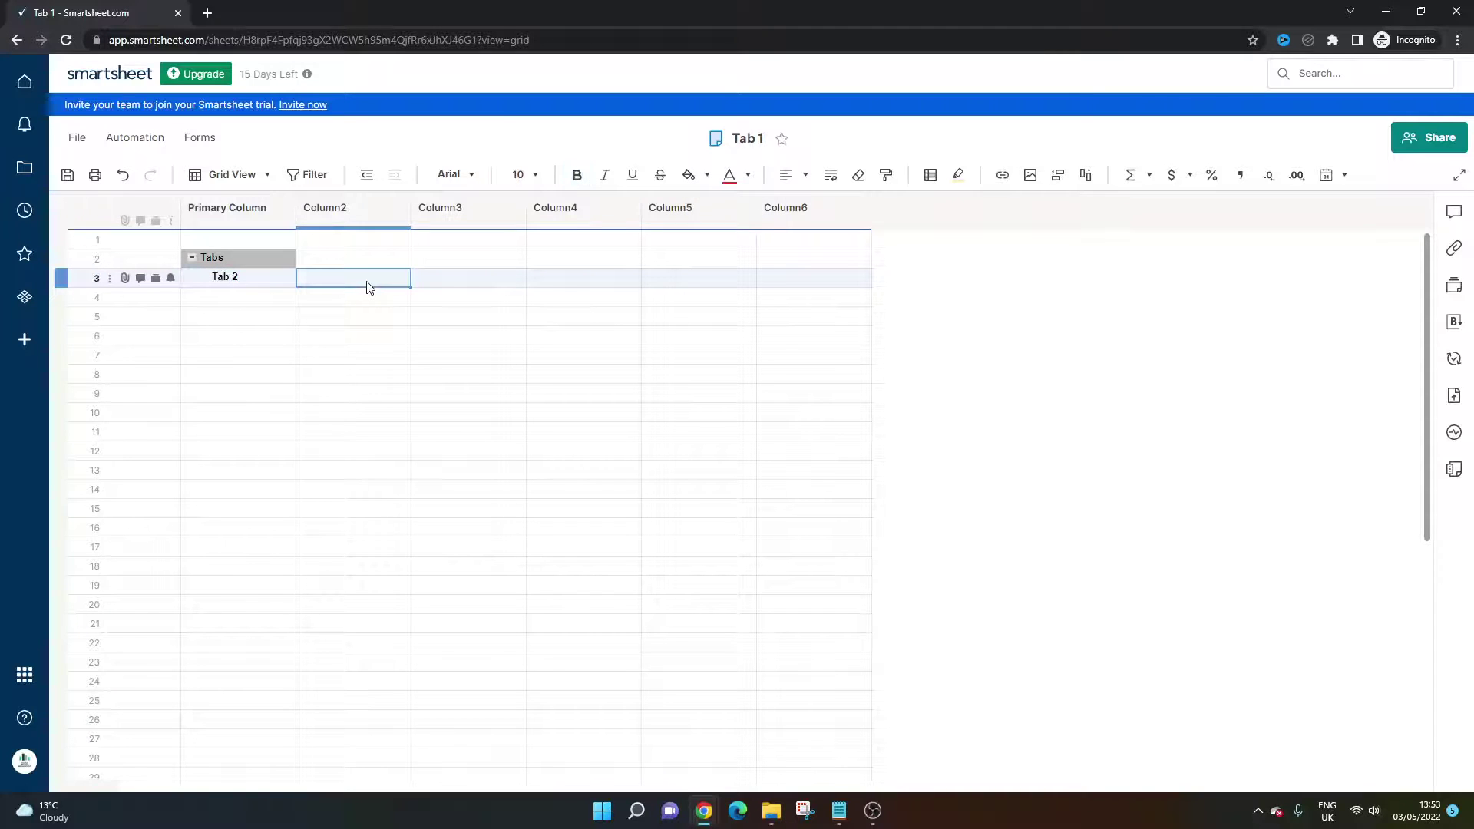
left_click(328, 260)
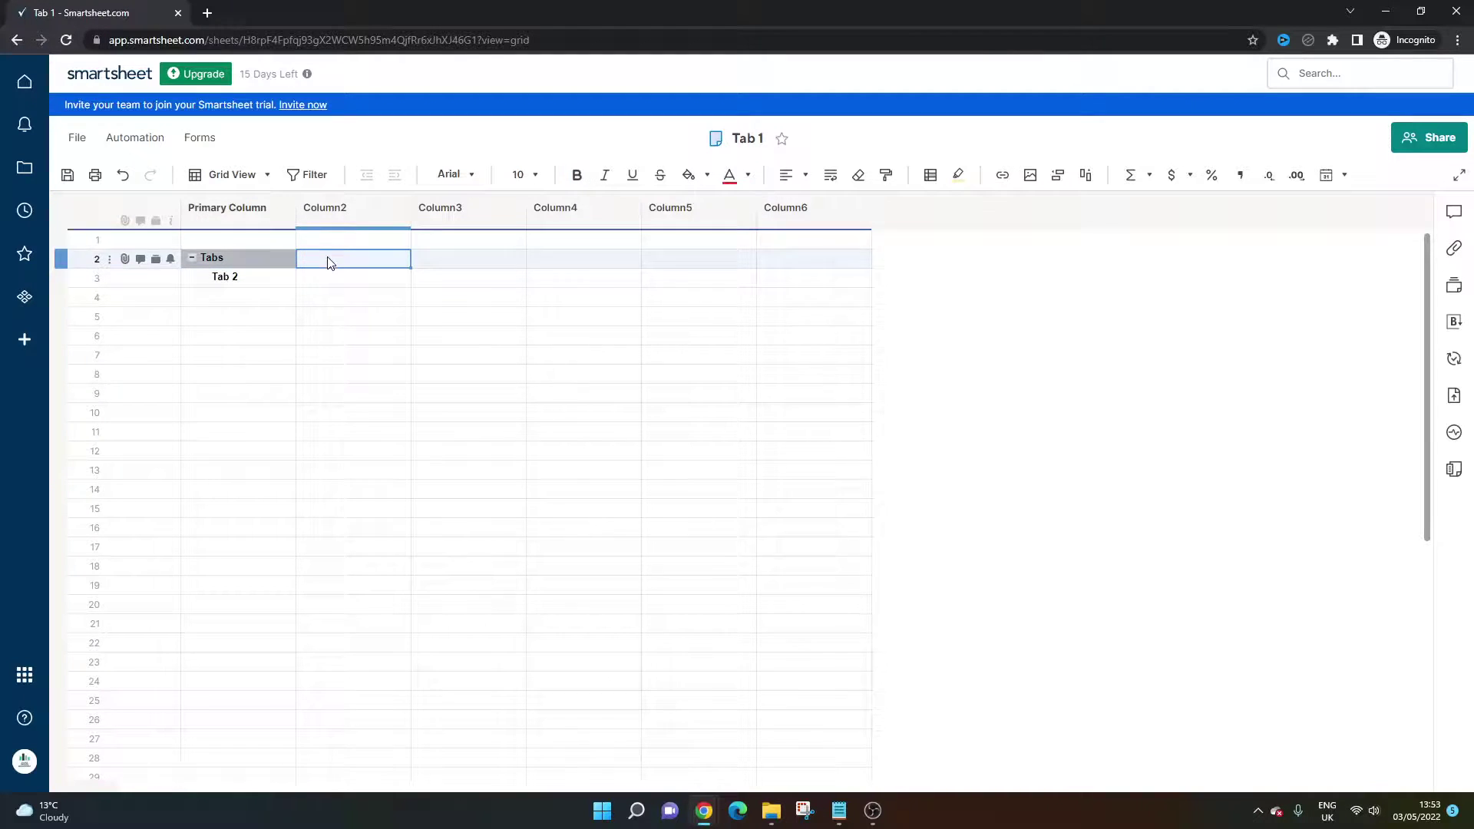
type("Description")
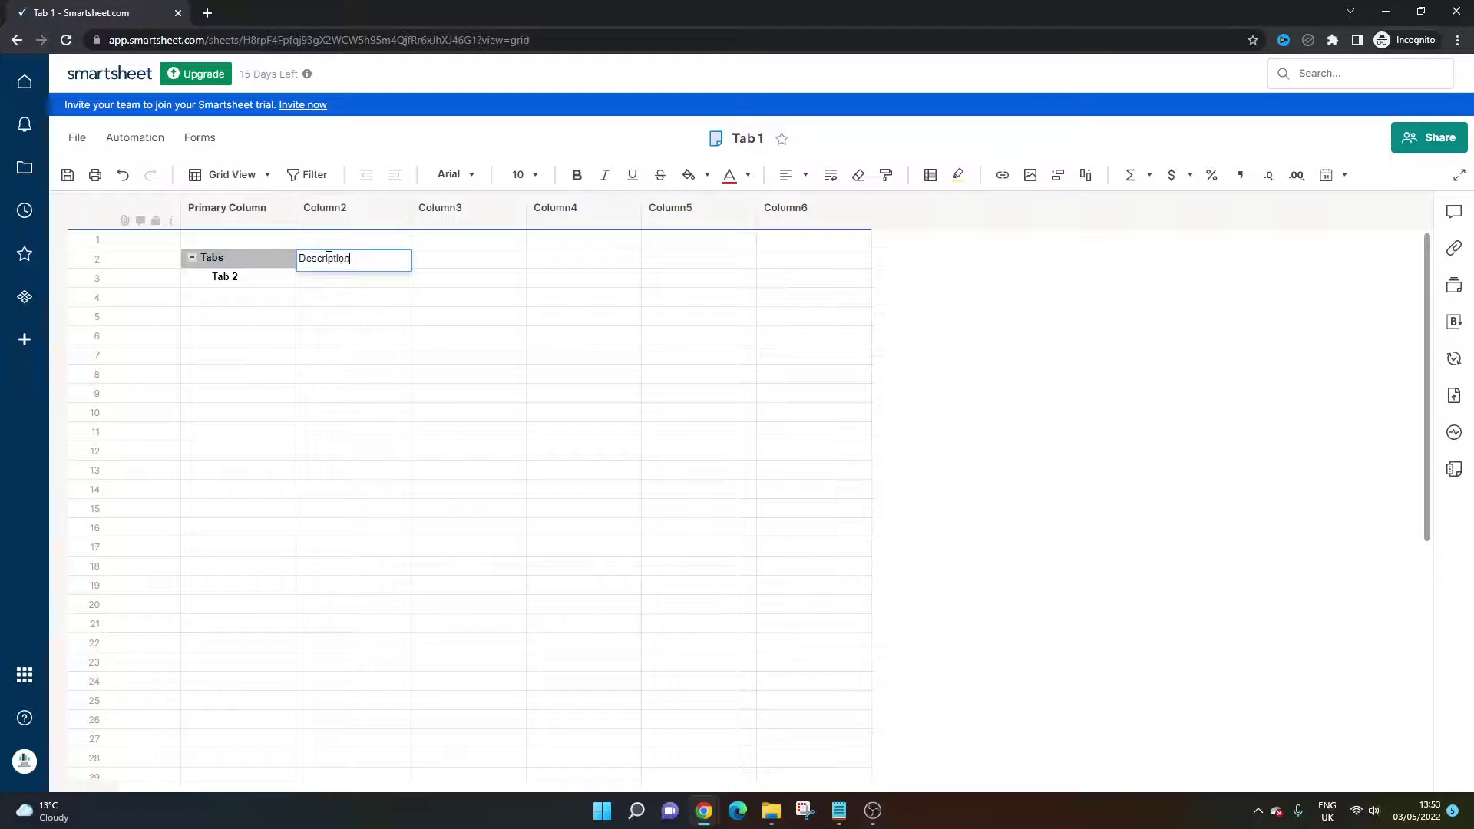
key("Return")
type("In Tab 2 (we will")
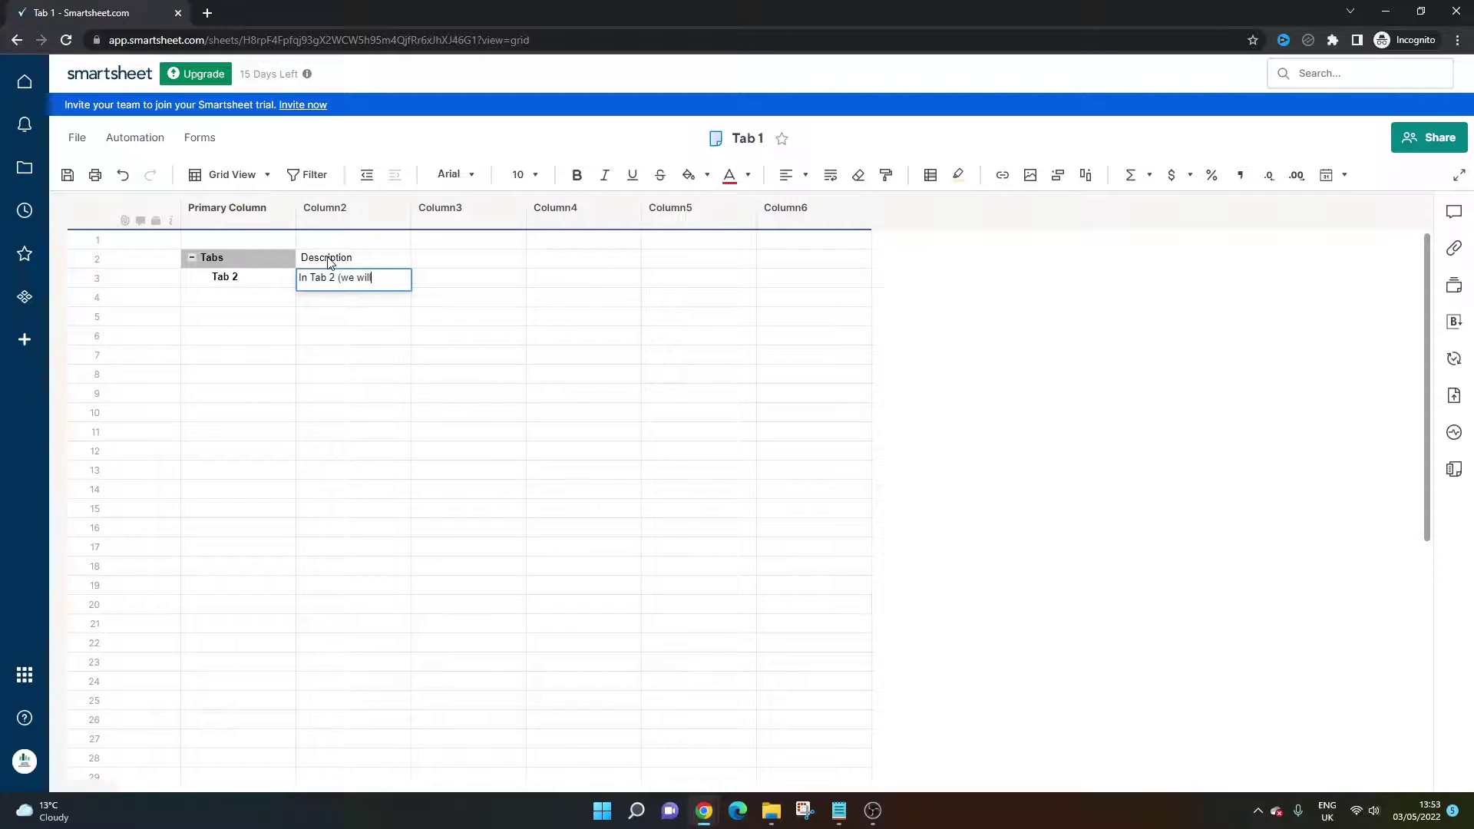
type("ore project da")
key("Return")
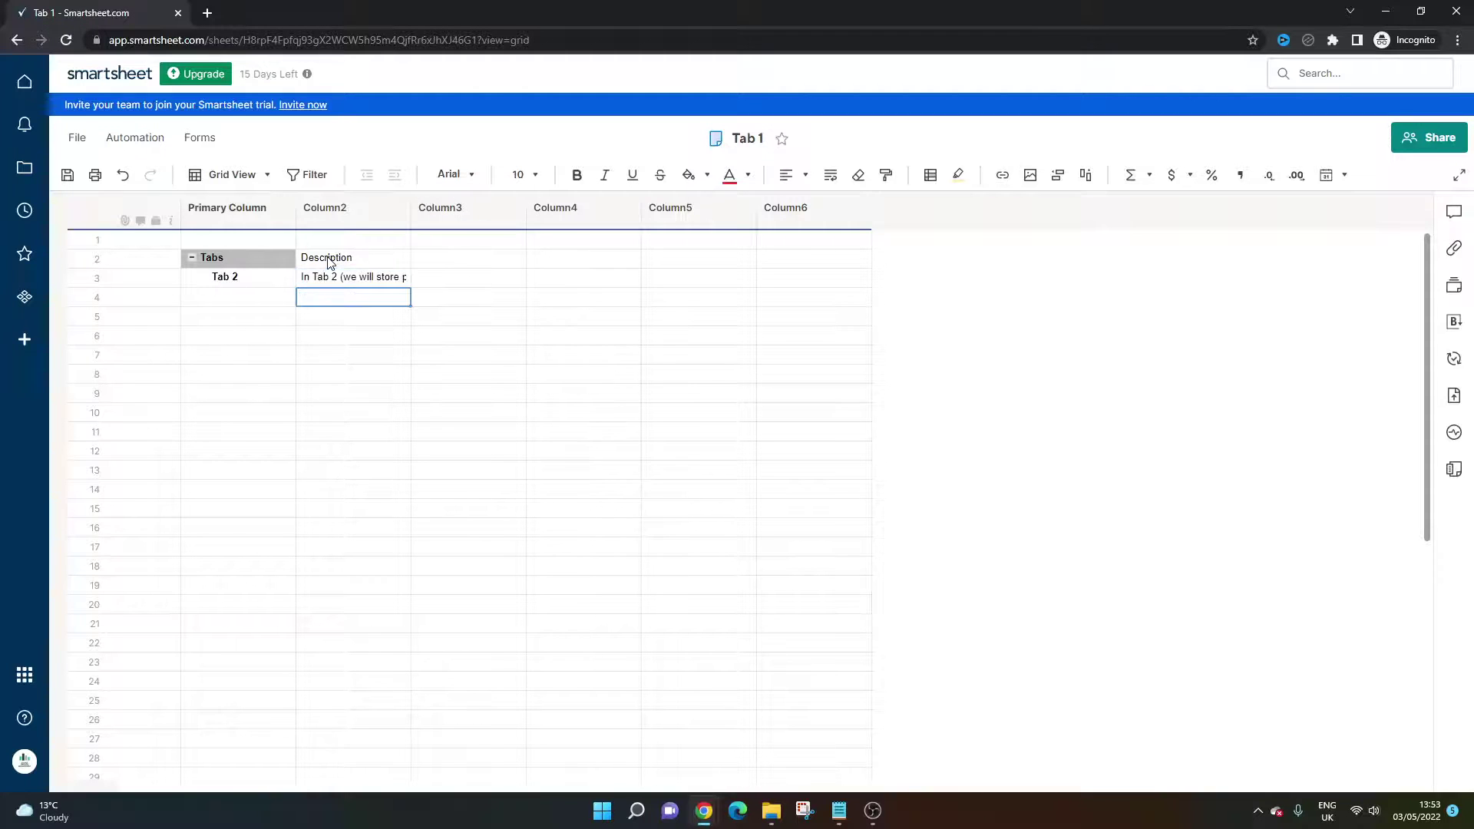
- Wrap the description text and copy the Tabs heading's bold grey format onto Description
left_click(332, 276)
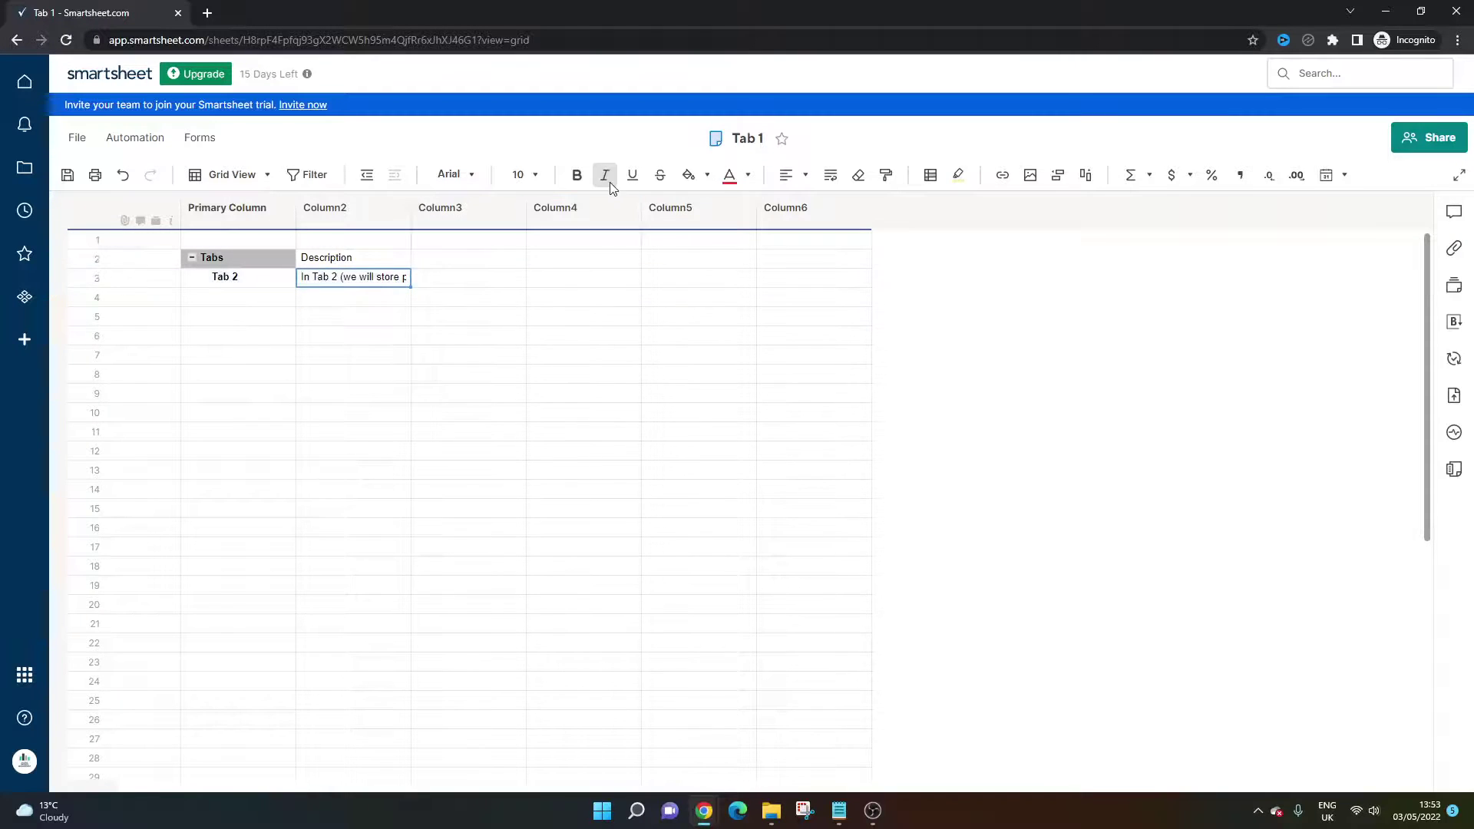
left_click(830, 175)
left_click(257, 259)
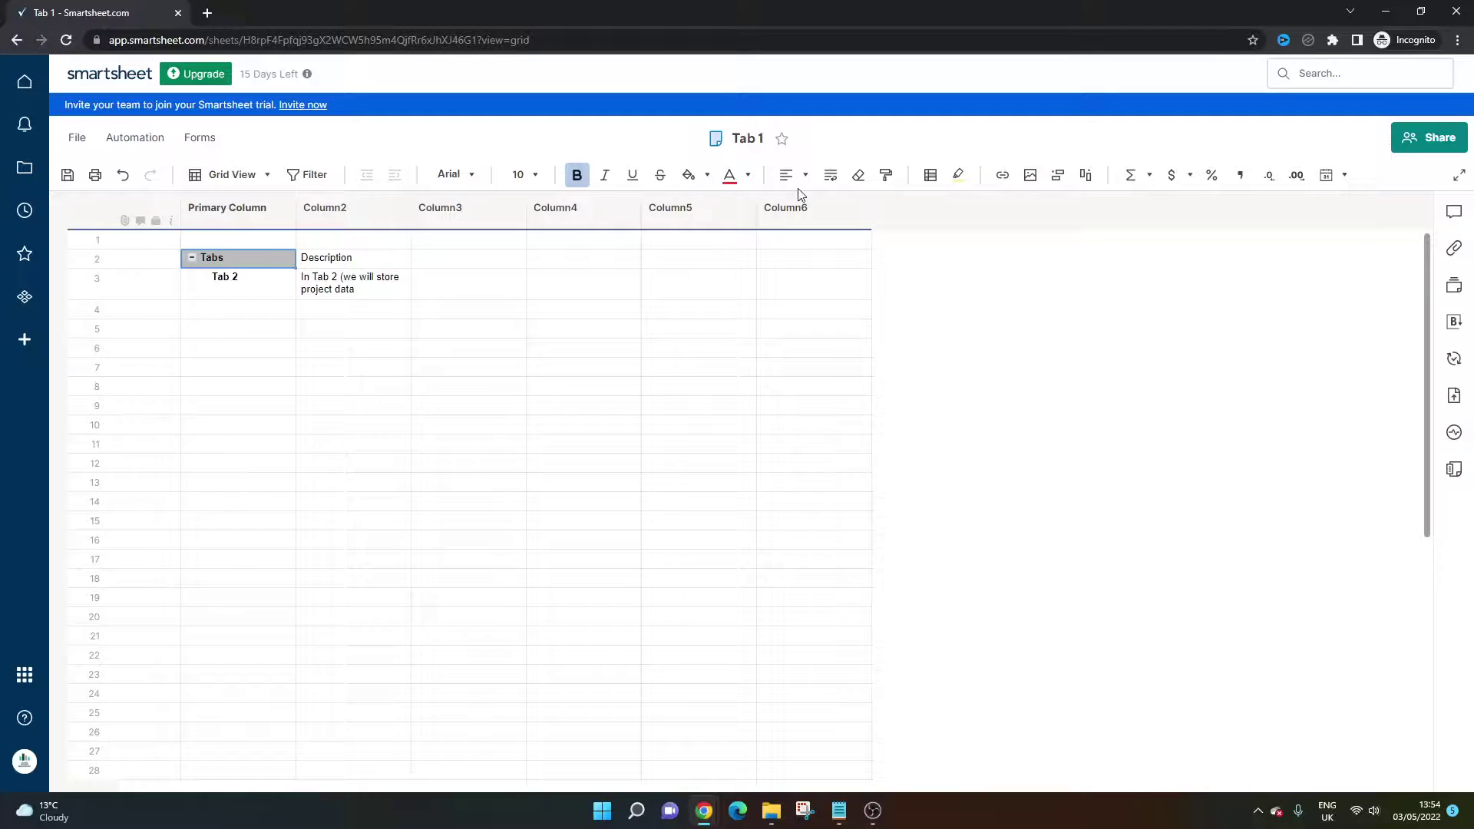
left_click(885, 175)
left_click(369, 259)
- Make the Tab 2 description text bold
left_click(460, 309)
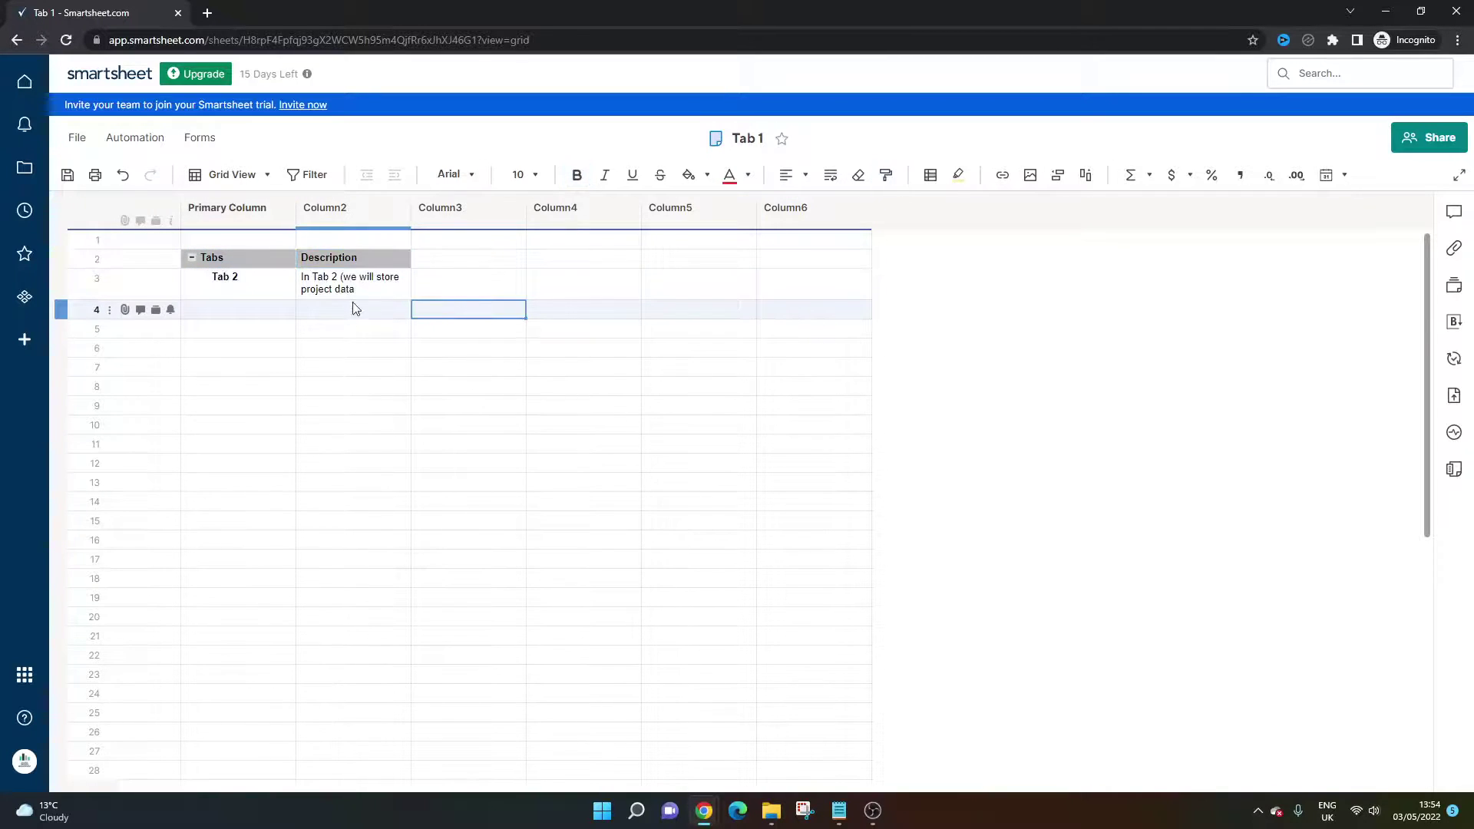
left_click(231, 280)
left_click(351, 296)
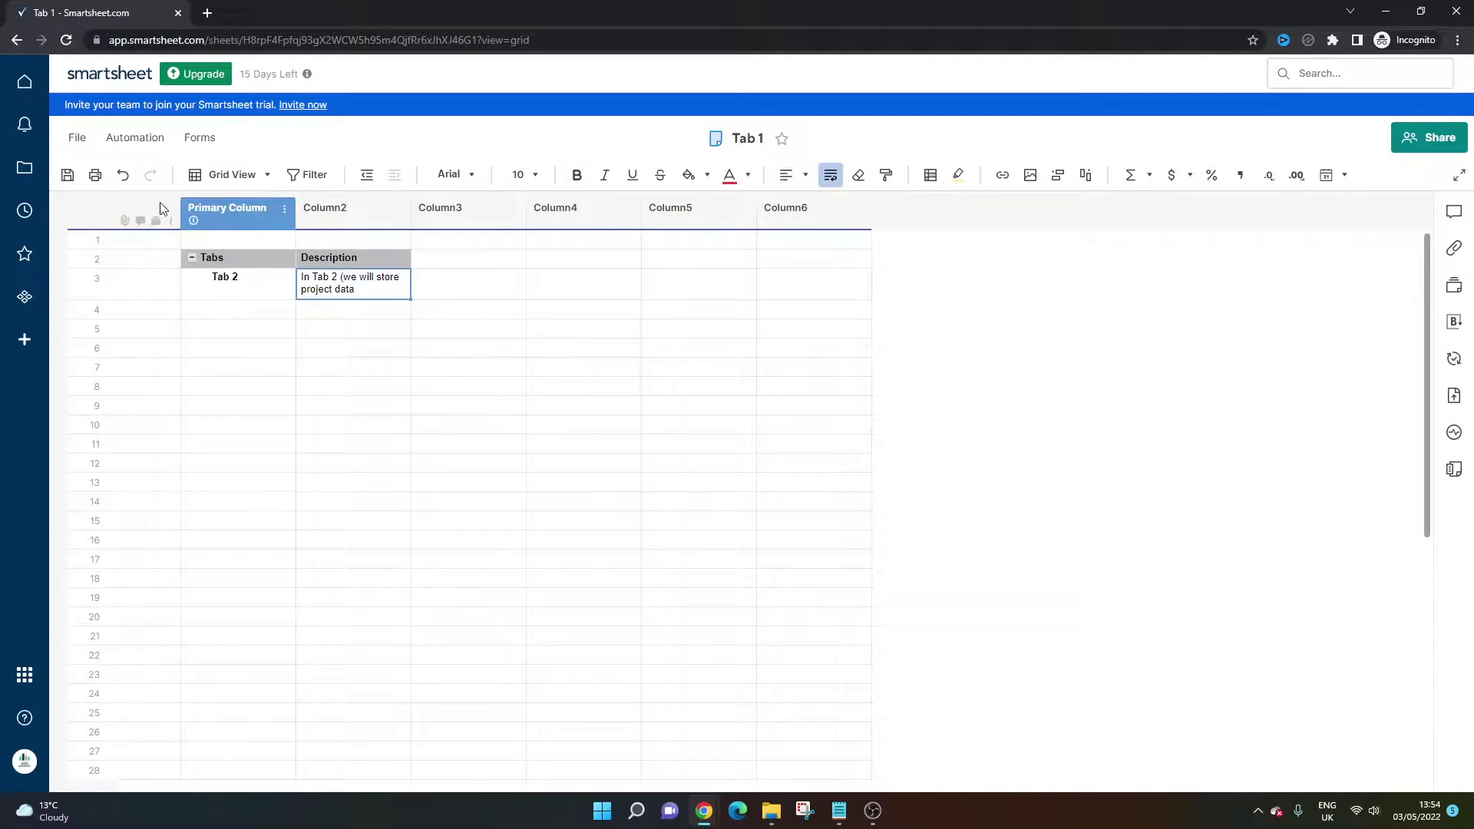
left_click(577, 175)
left_click(256, 335)
left_click(248, 288)
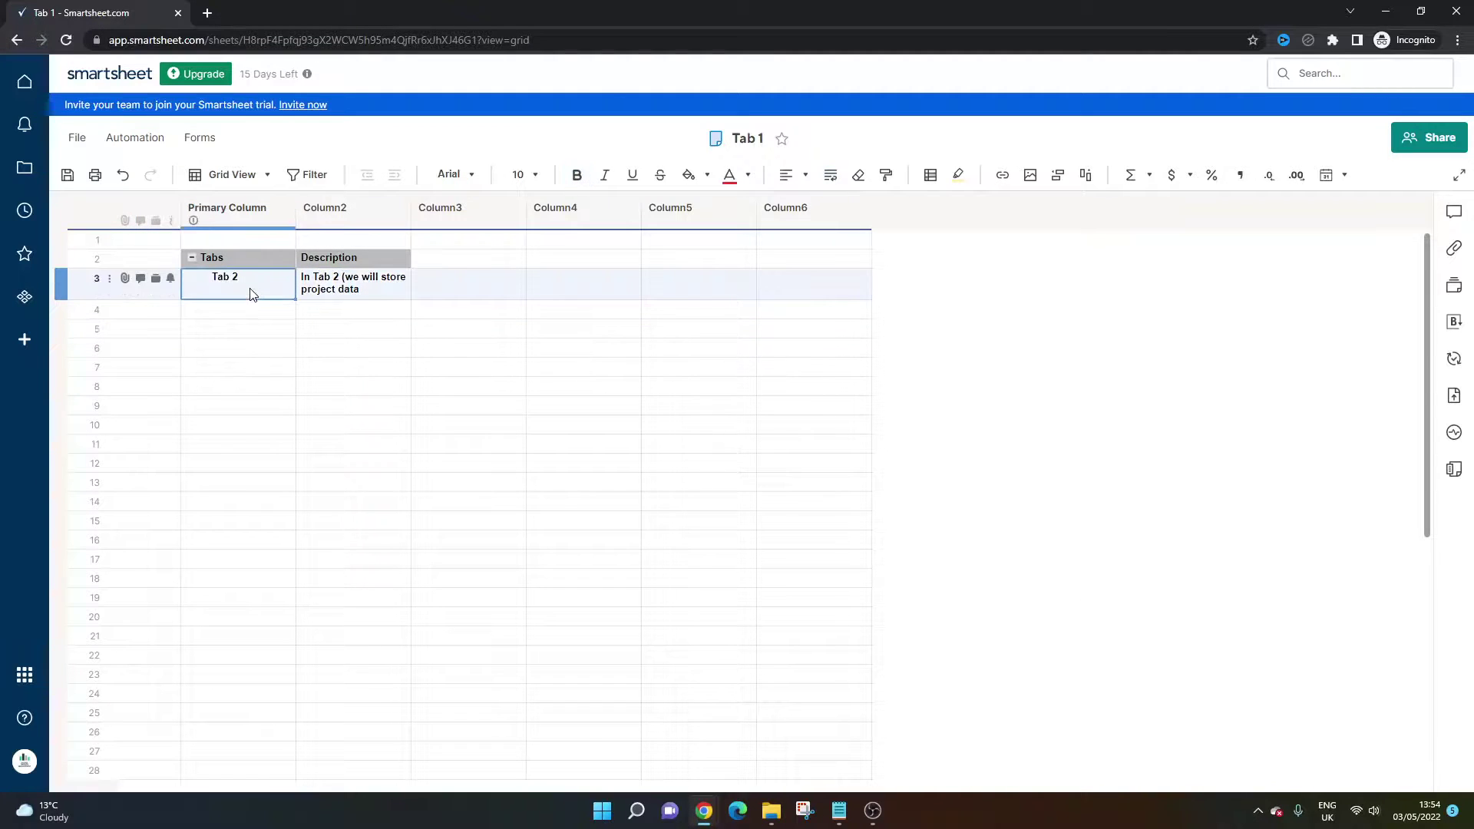
- Hyperlink the Tab 2 cell to the Tab 2 sheet and follow the link to test it
right_click(243, 281)
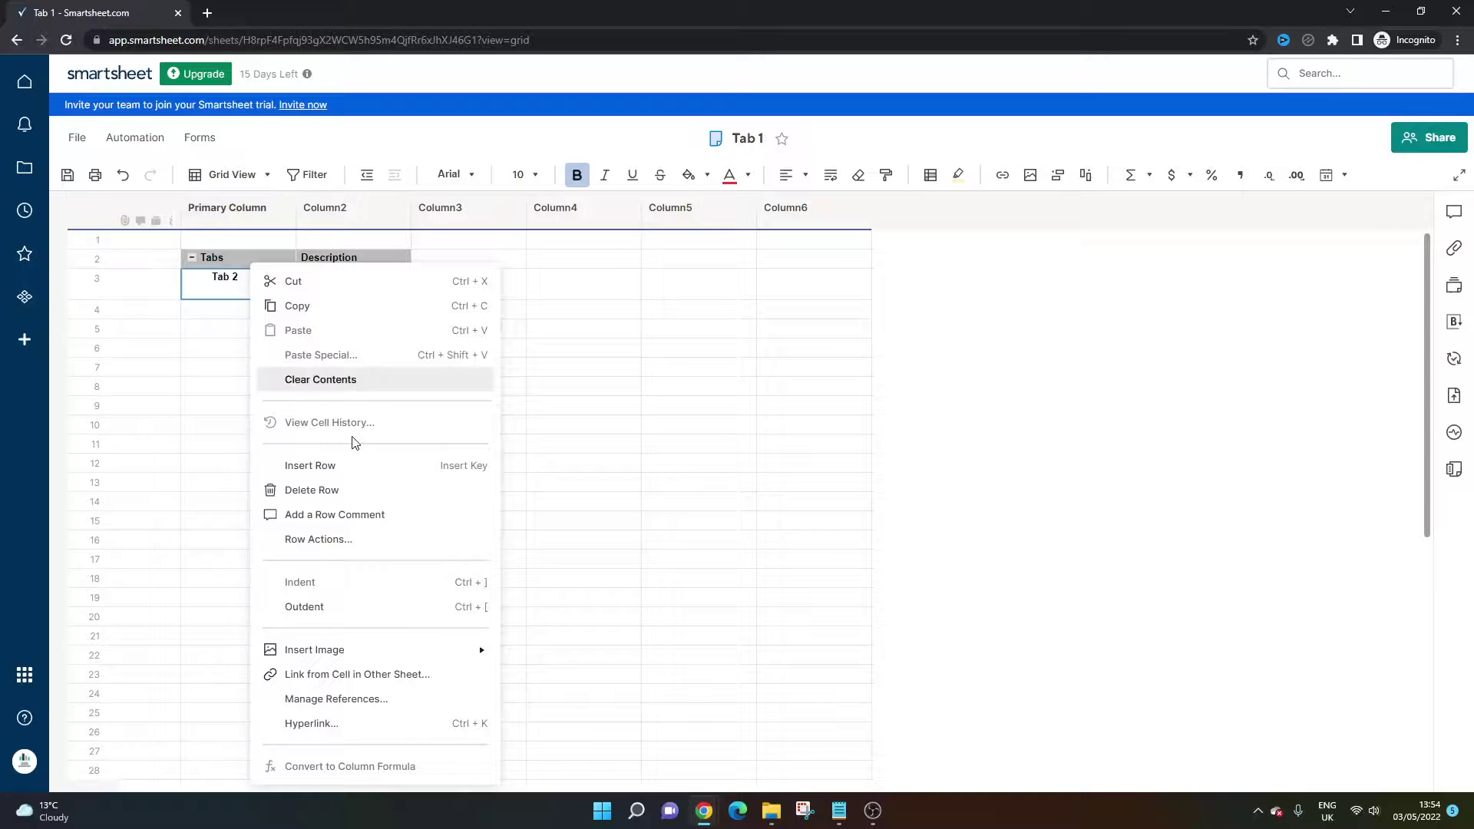
left_click(370, 725)
left_click(263, 423)
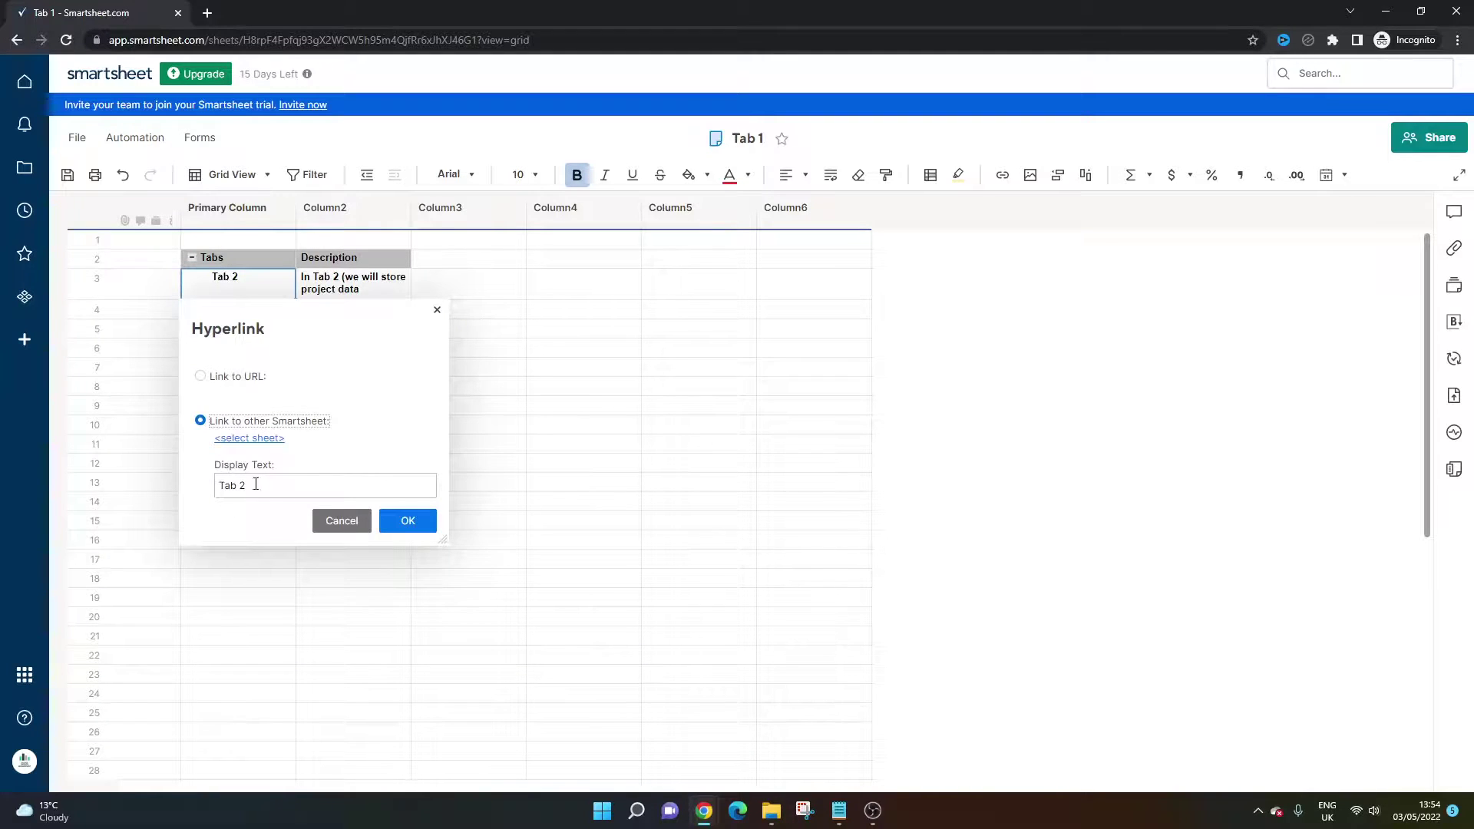
left_click(250, 438)
left_click(671, 396)
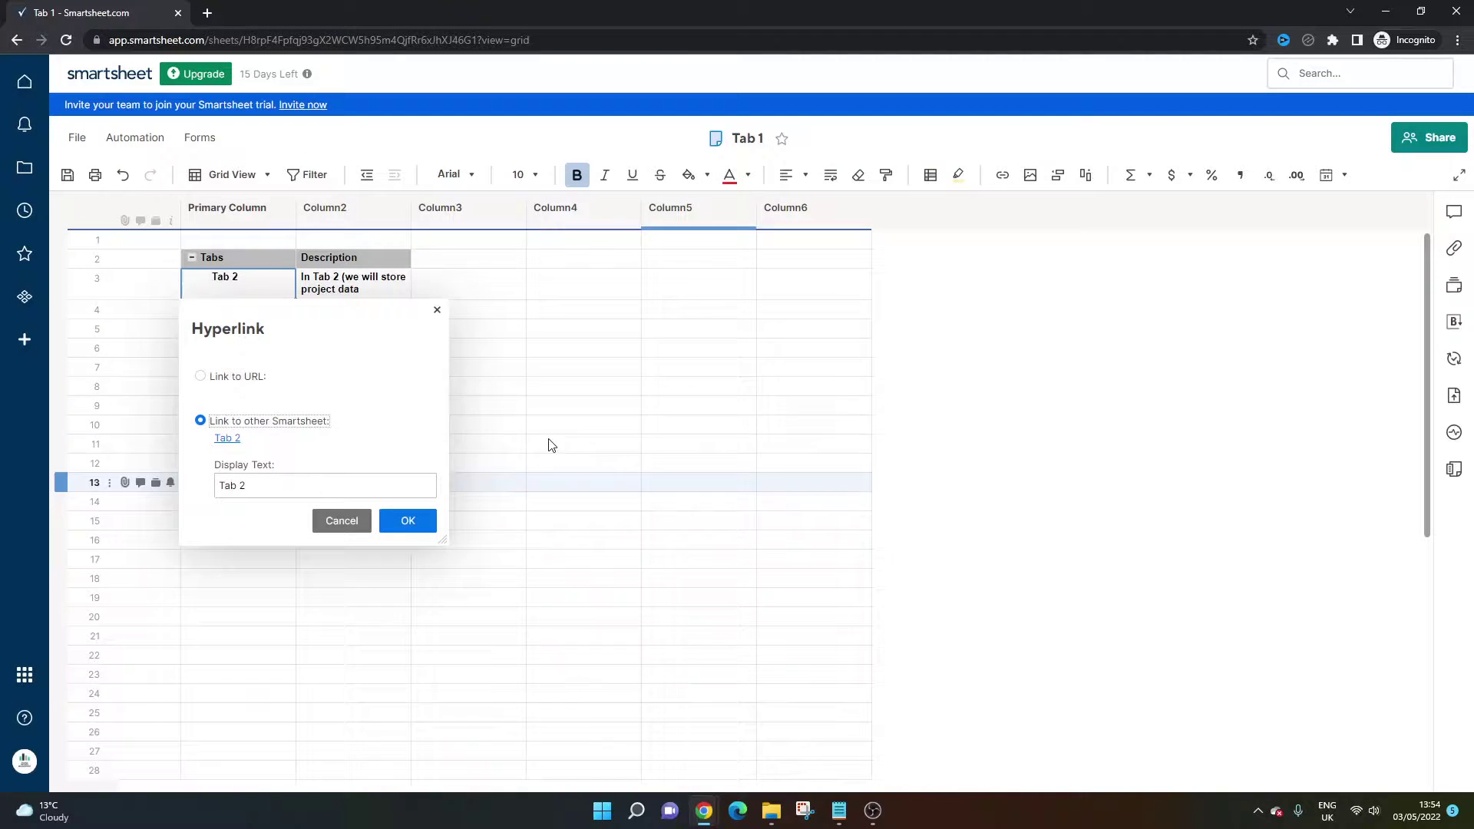
left_click(406, 521)
left_click(433, 349)
left_click(68, 183)
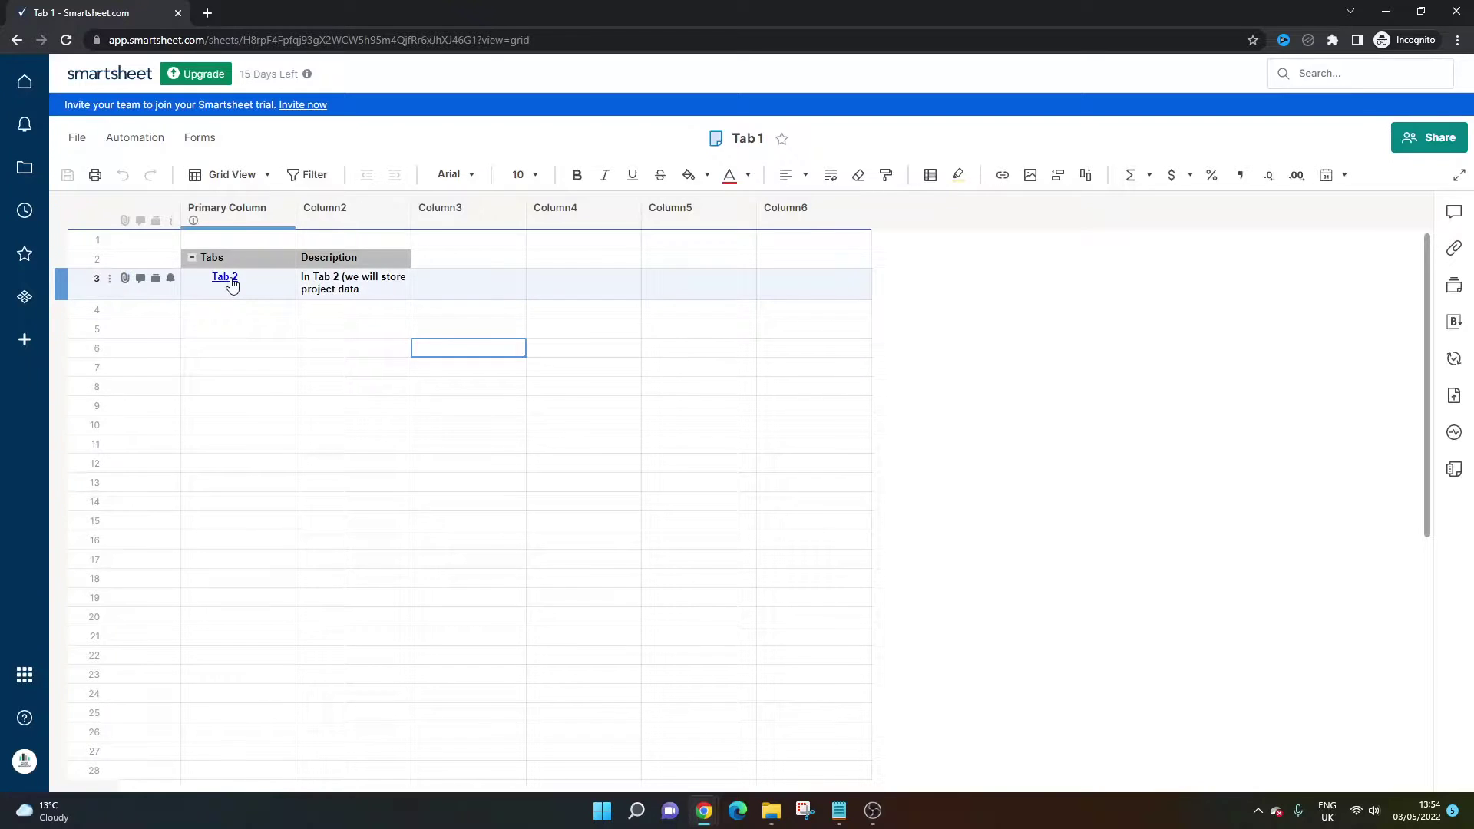
left_click(230, 279)
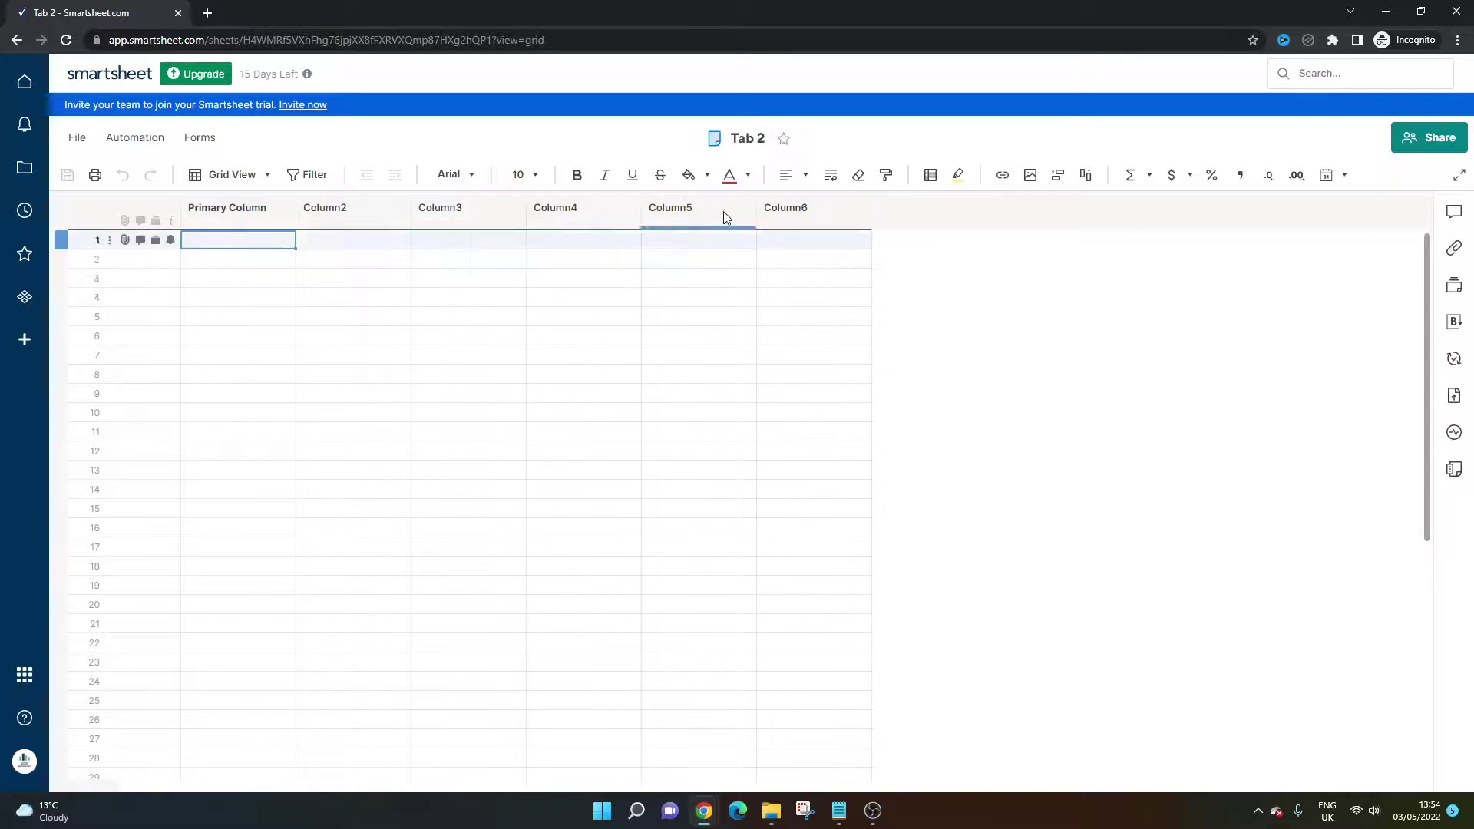
- Copy the Tabs/Description block from Tab 1 and paste it into row 2 of Tab 2
left_click(16, 39)
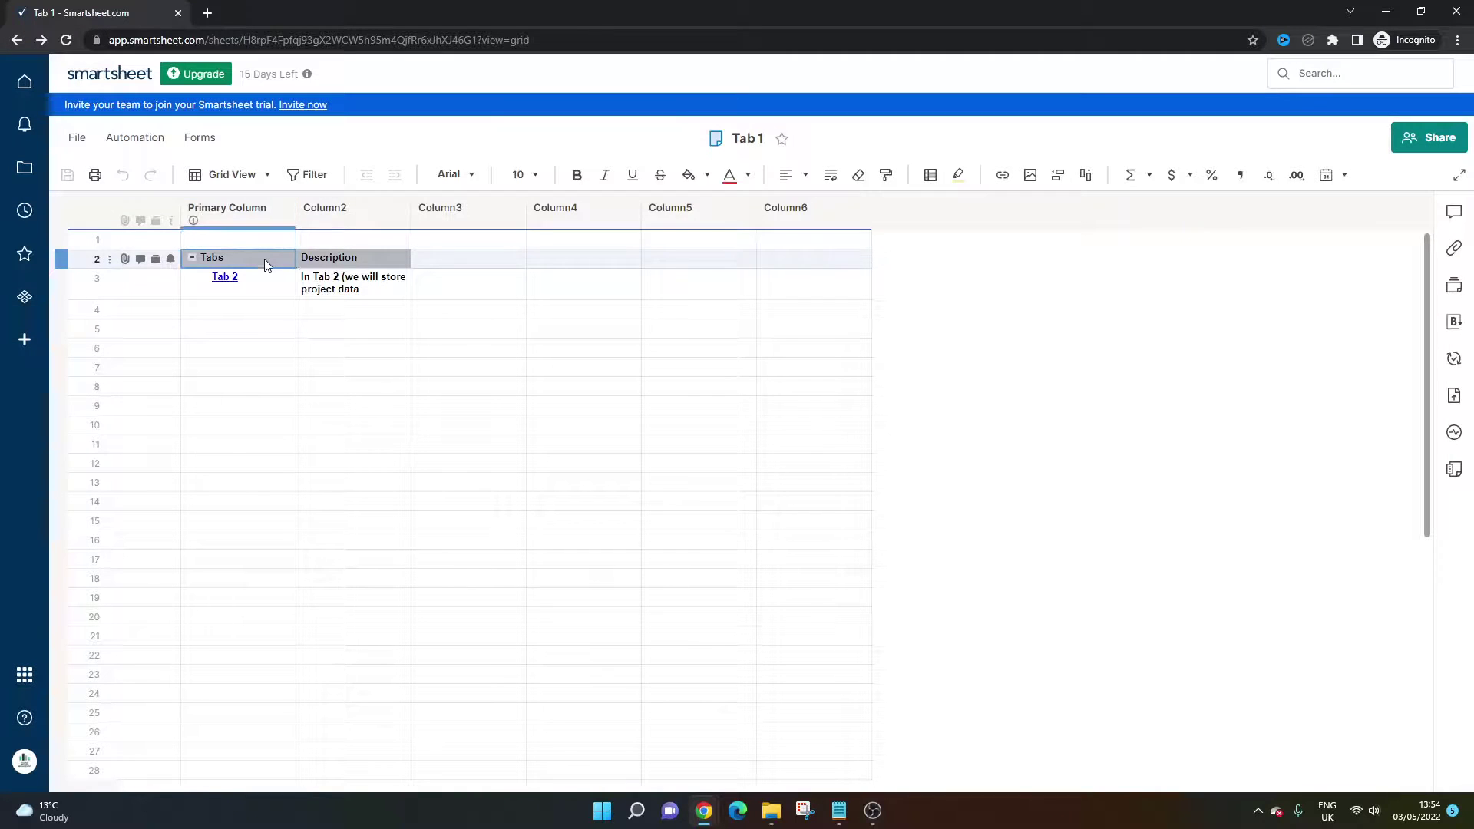
left_click_drag(264, 259, 412, 305)
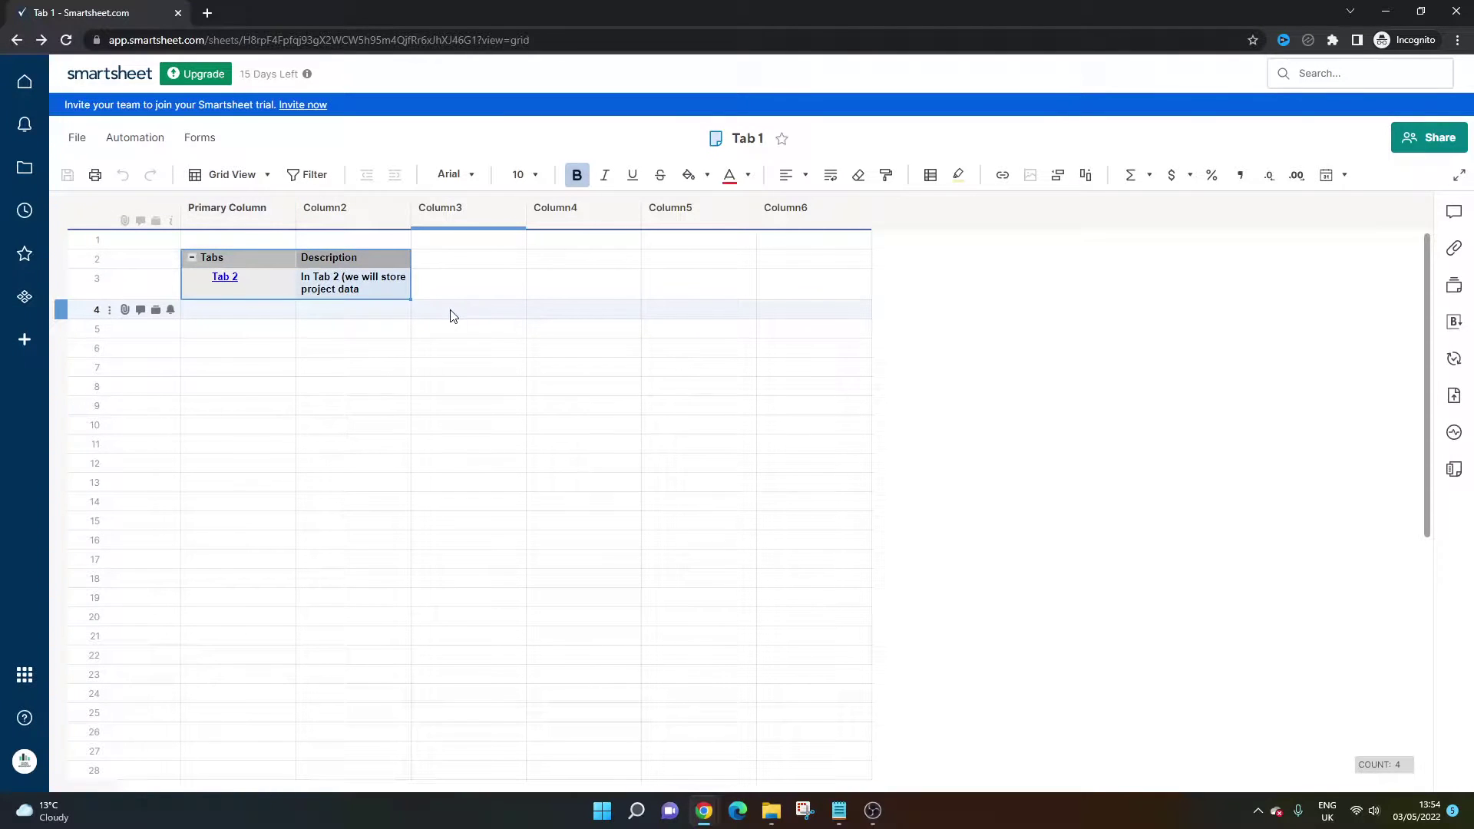
key("ctrl+c")
left_click(219, 280)
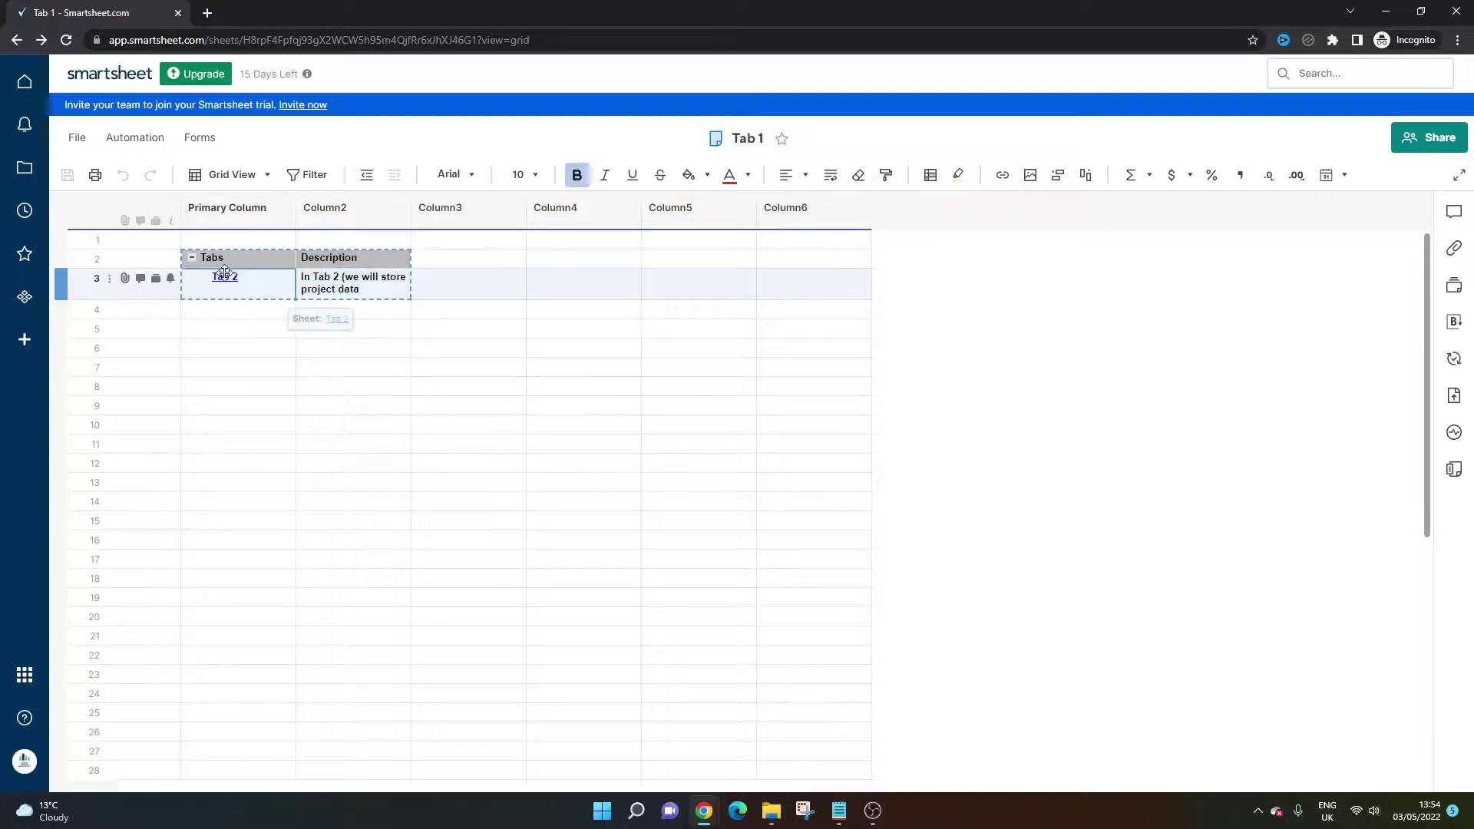
left_click(234, 280)
left_click(246, 256)
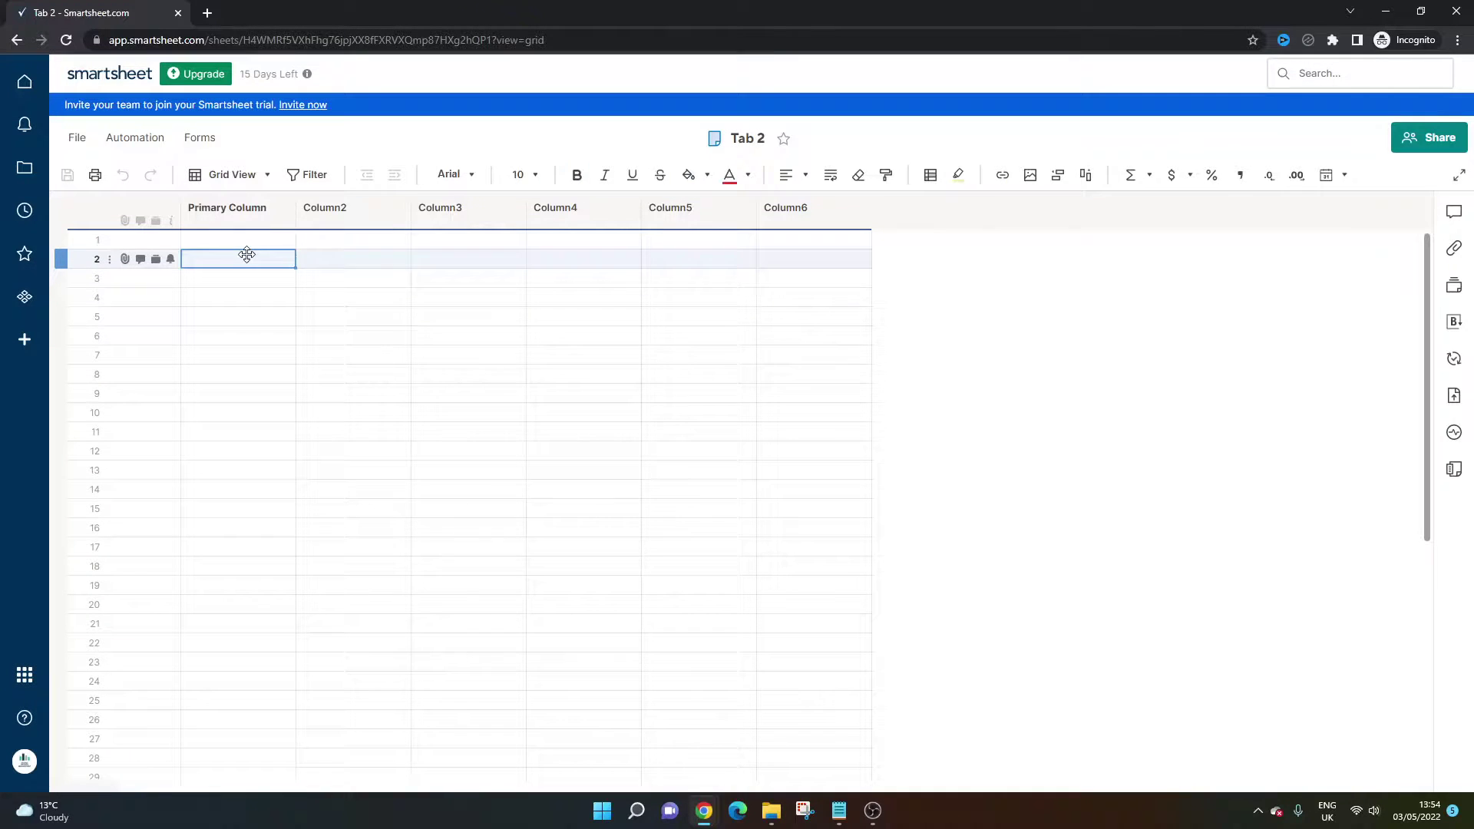
key("ctrl+v")
- Change the pasted link to read 'Tab 1' and point to the Tab 1 sheet
left_click(238, 282)
key("ctrl+k")
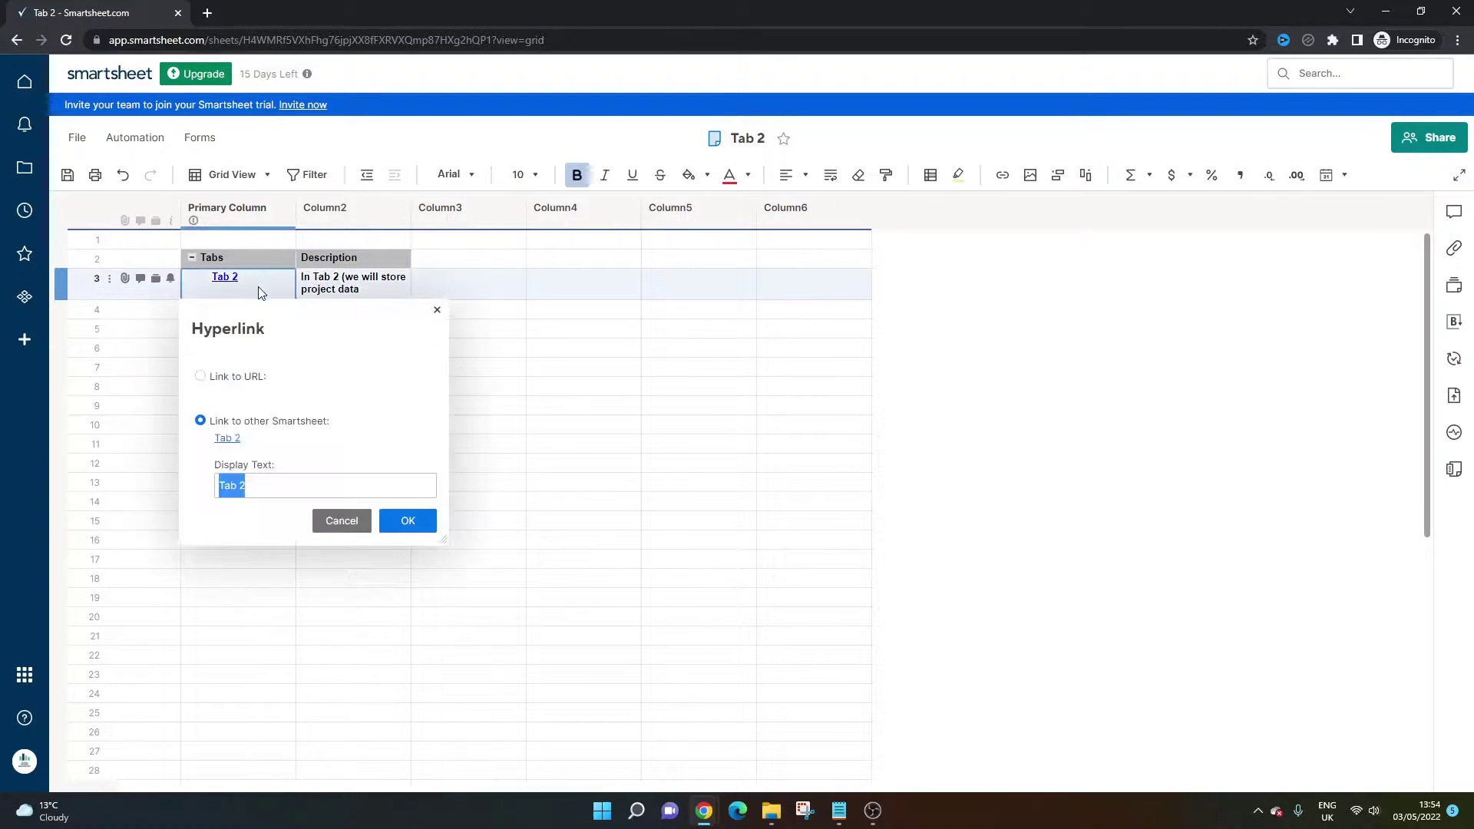
left_click(251, 478)
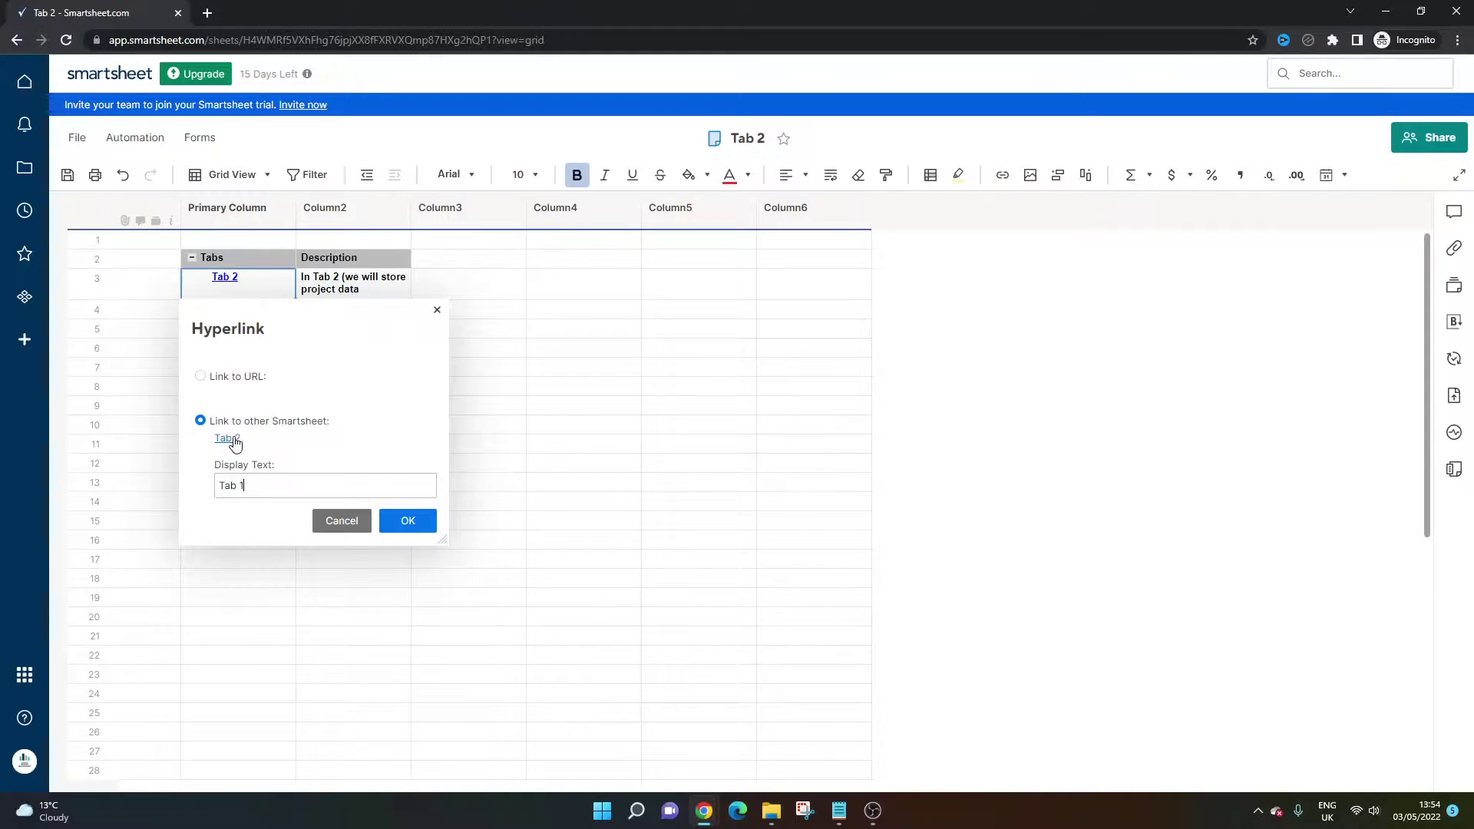
left_click(235, 443)
left_click(665, 395)
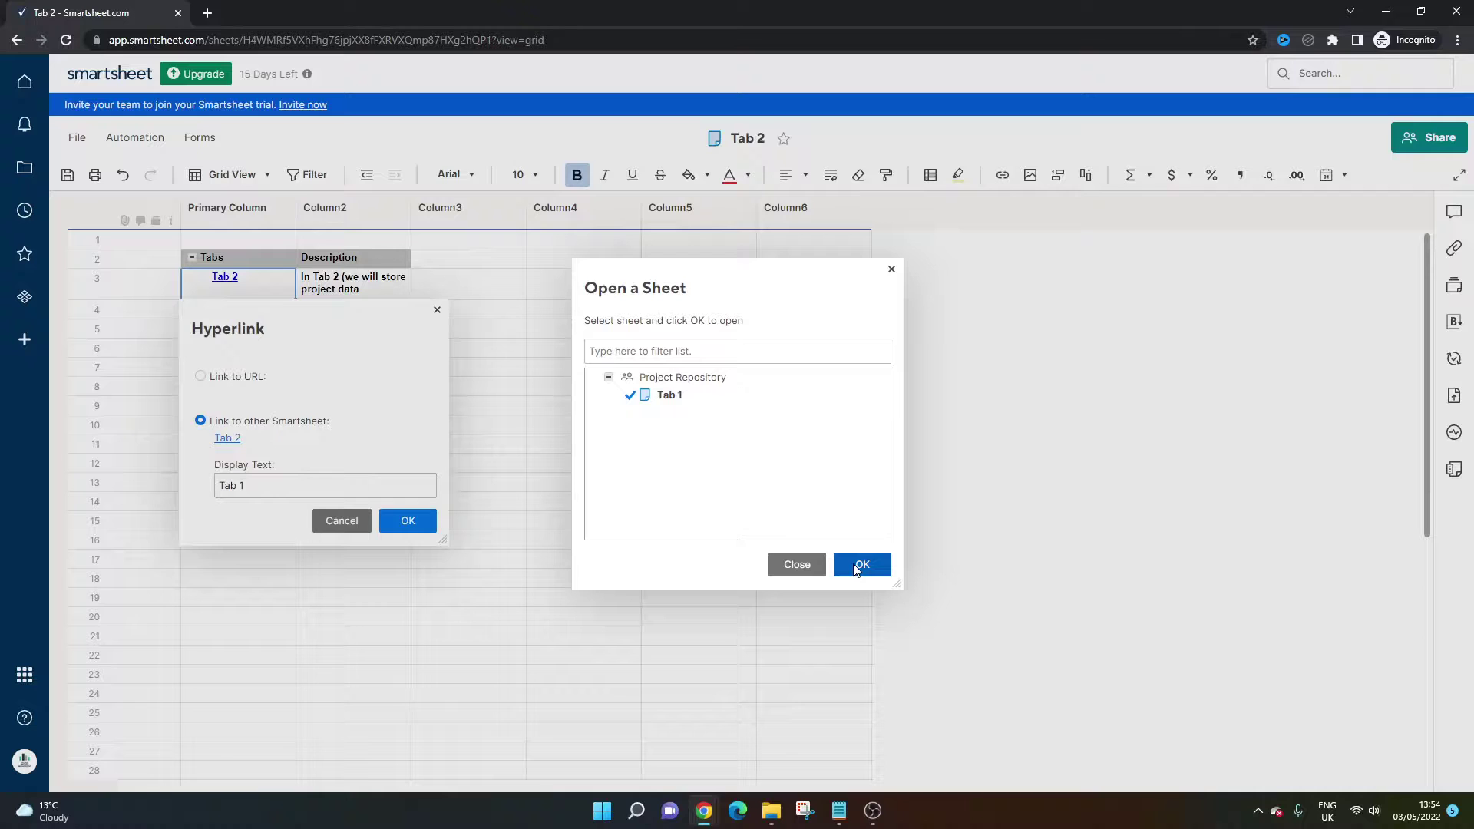
left_click(860, 566)
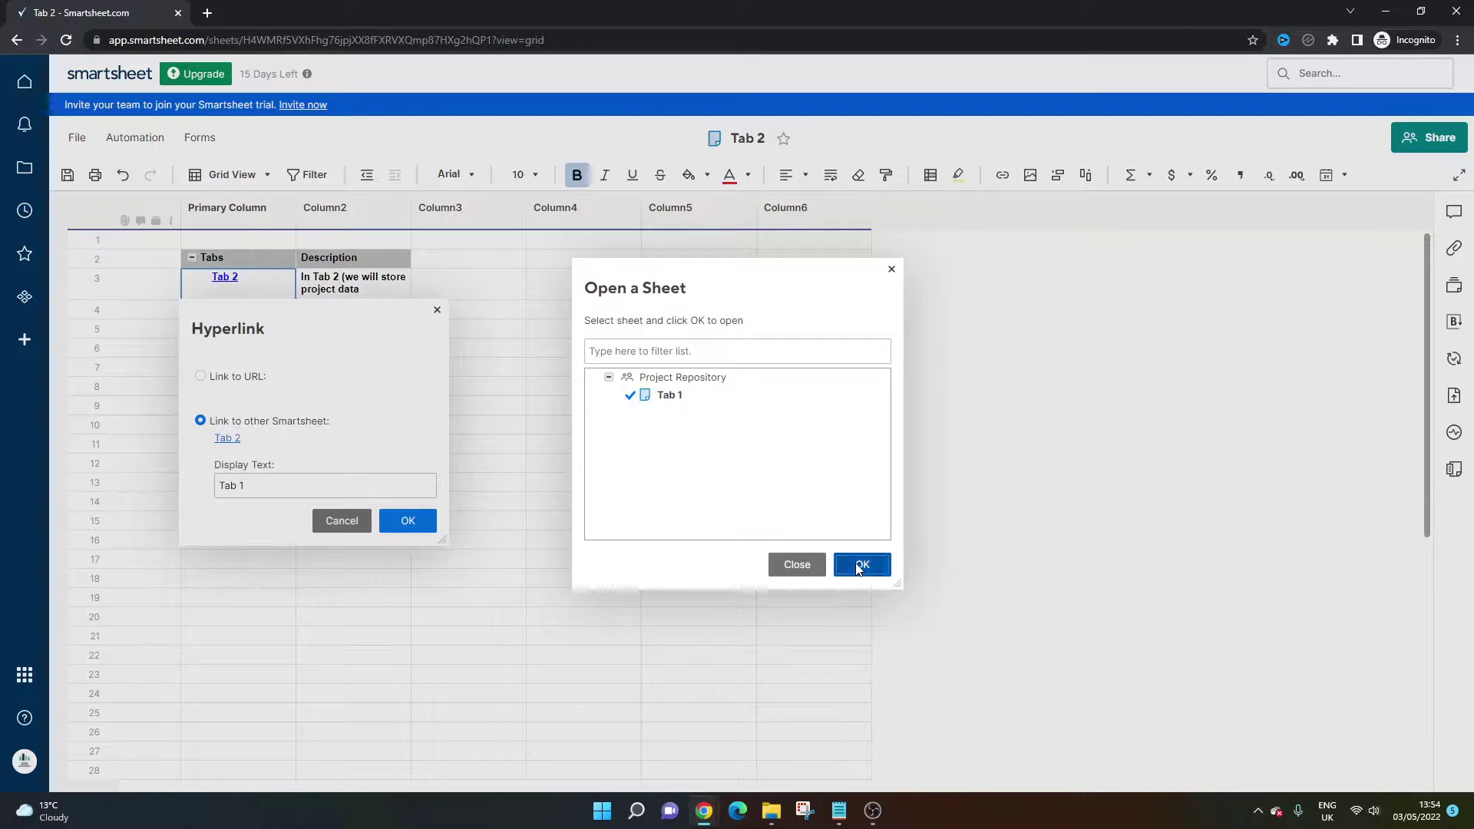
left_click(406, 521)
- Edit the description to read 'In Tab 1 (we will store project metrics)'
left_click(353, 348)
double_click(343, 290)
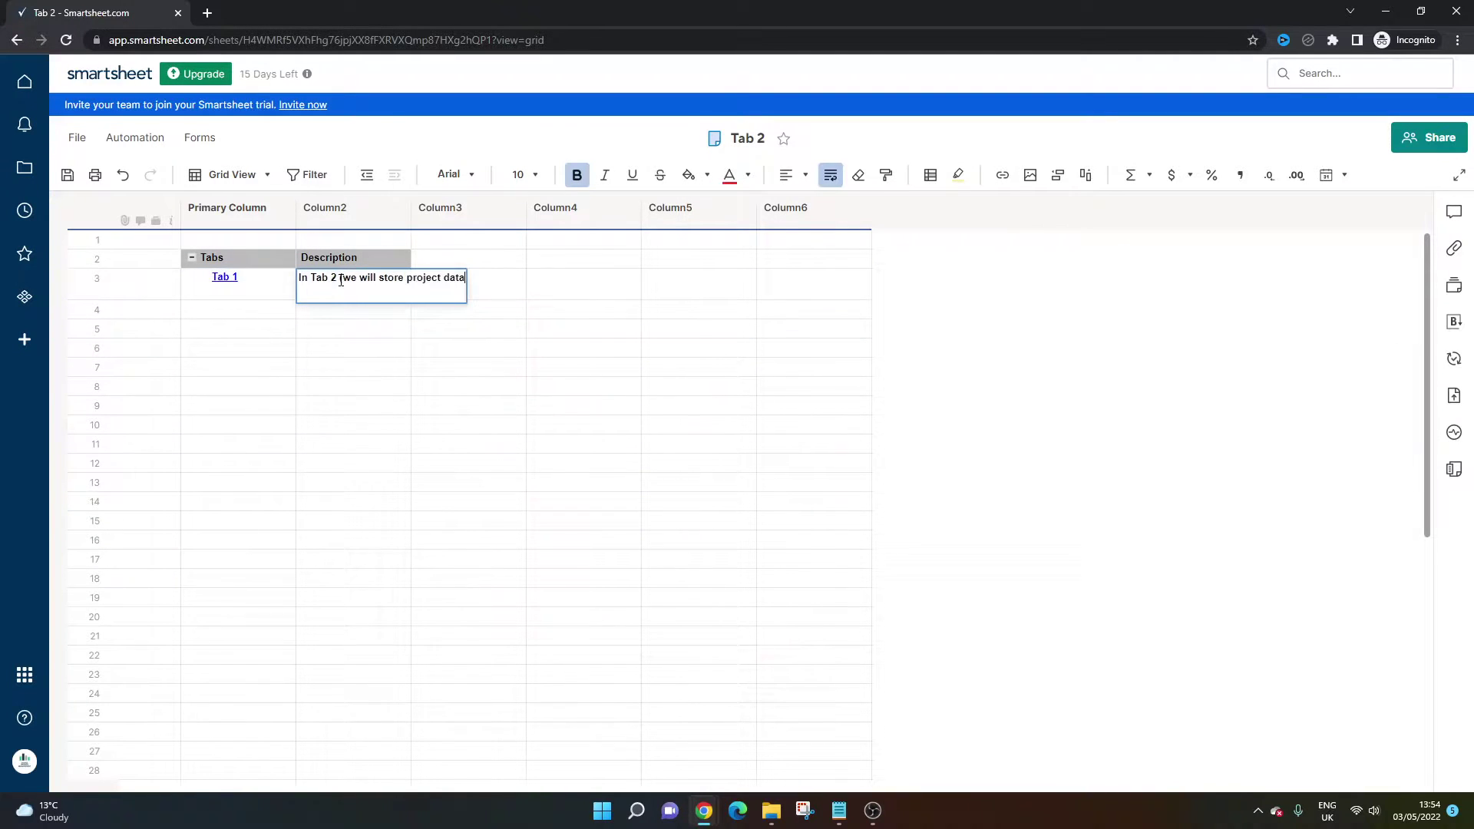
double_click(336, 278)
type("1")
left_click(427, 309)
left_click(400, 285)
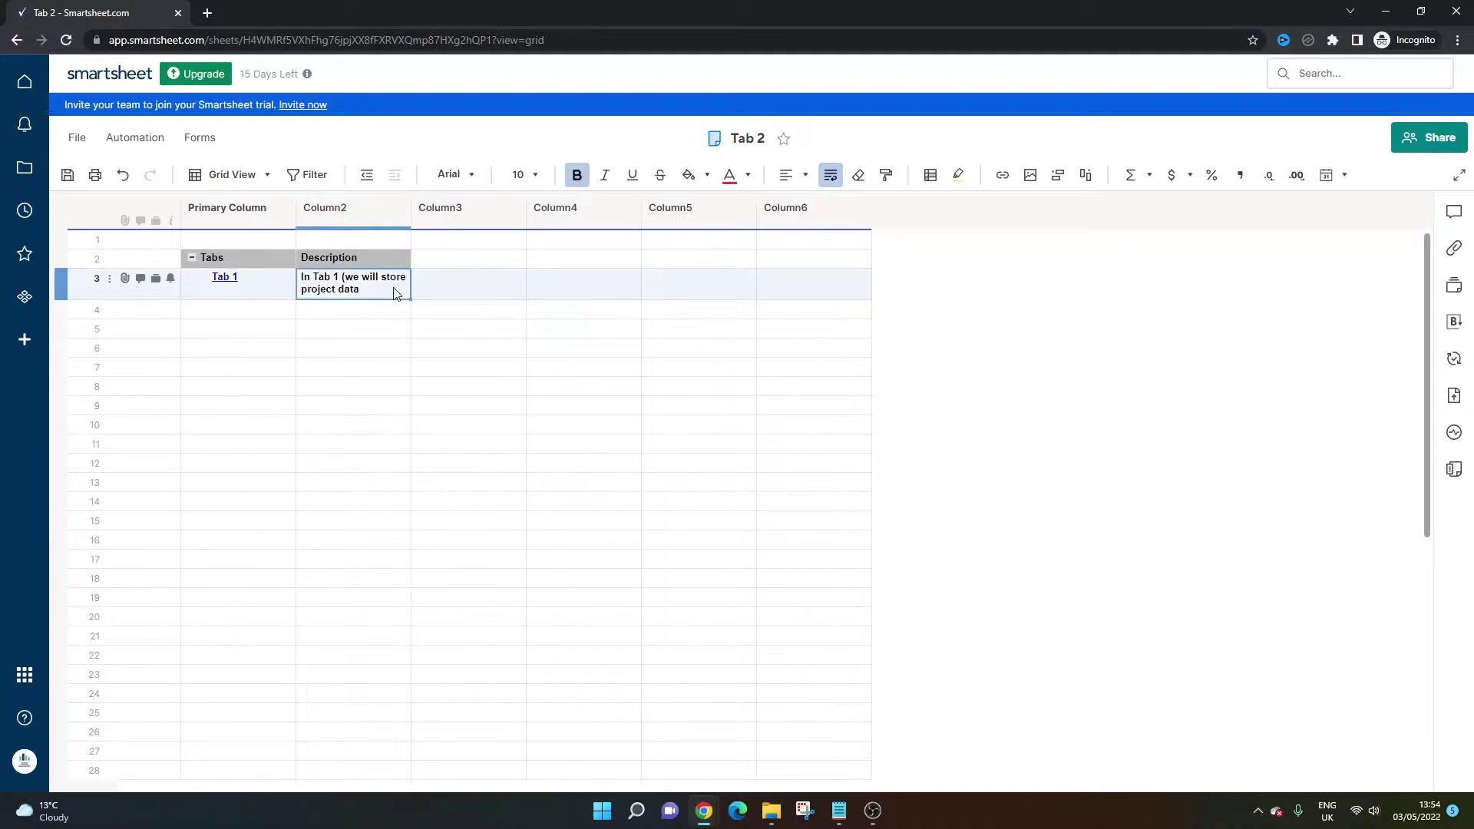
left_click(399, 282)
double_click(445, 276)
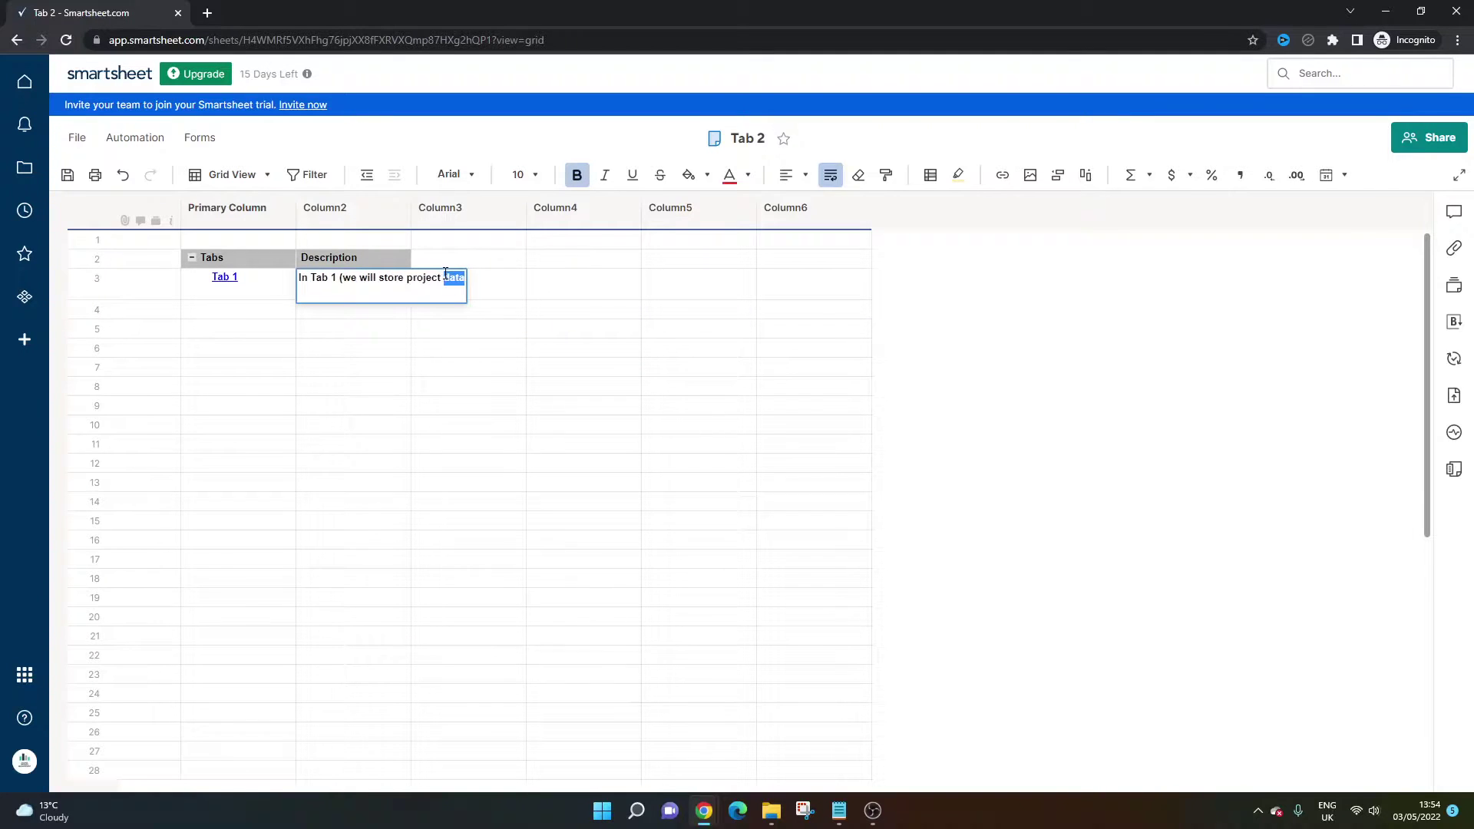
type("metrics)")
key("Return")
- Save the Tab 2 sheet and test the Tab 1 and Tab 2 links between sheets
key("ctrl+s")
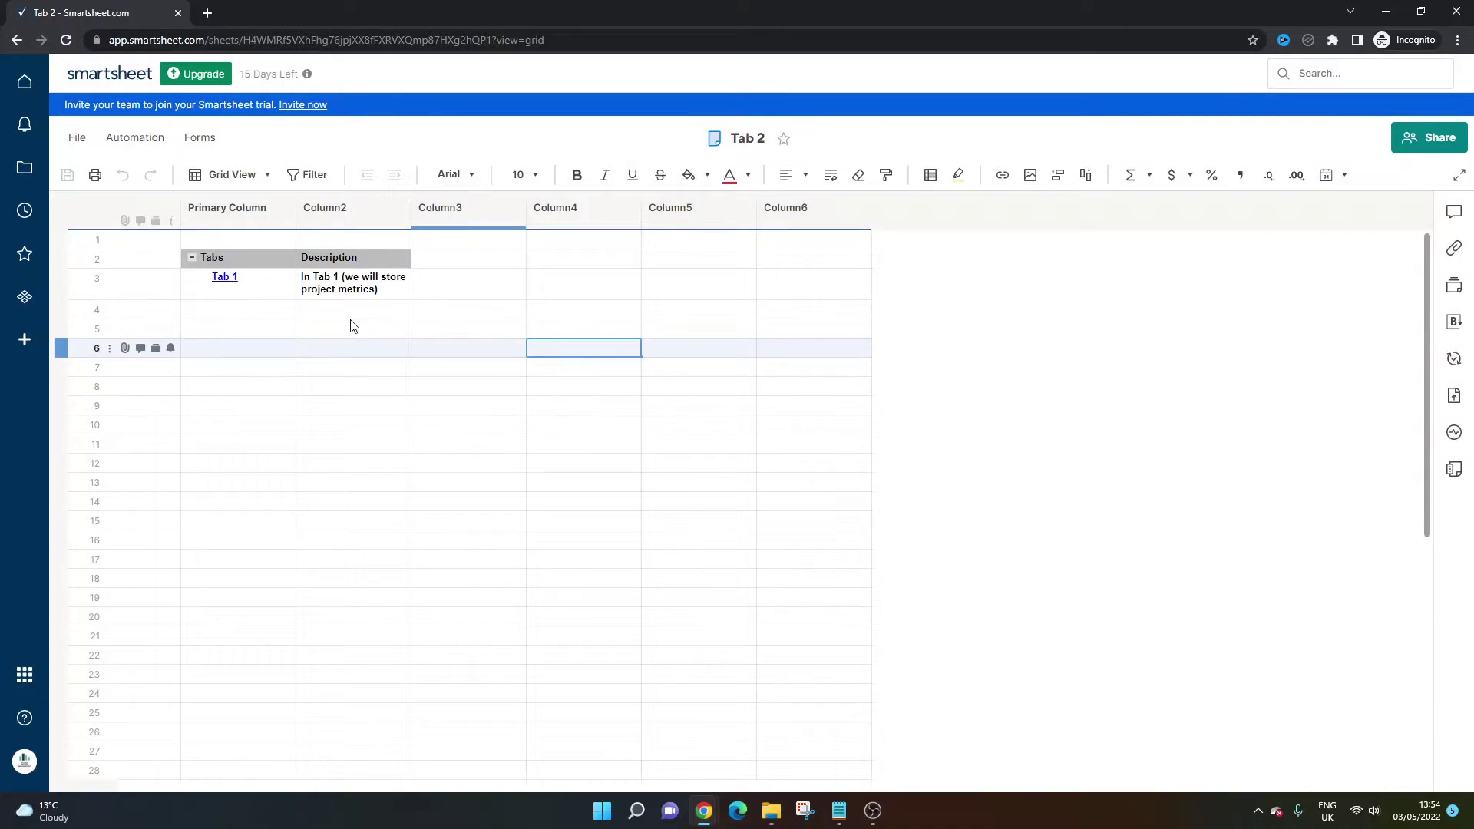
left_click(225, 278)
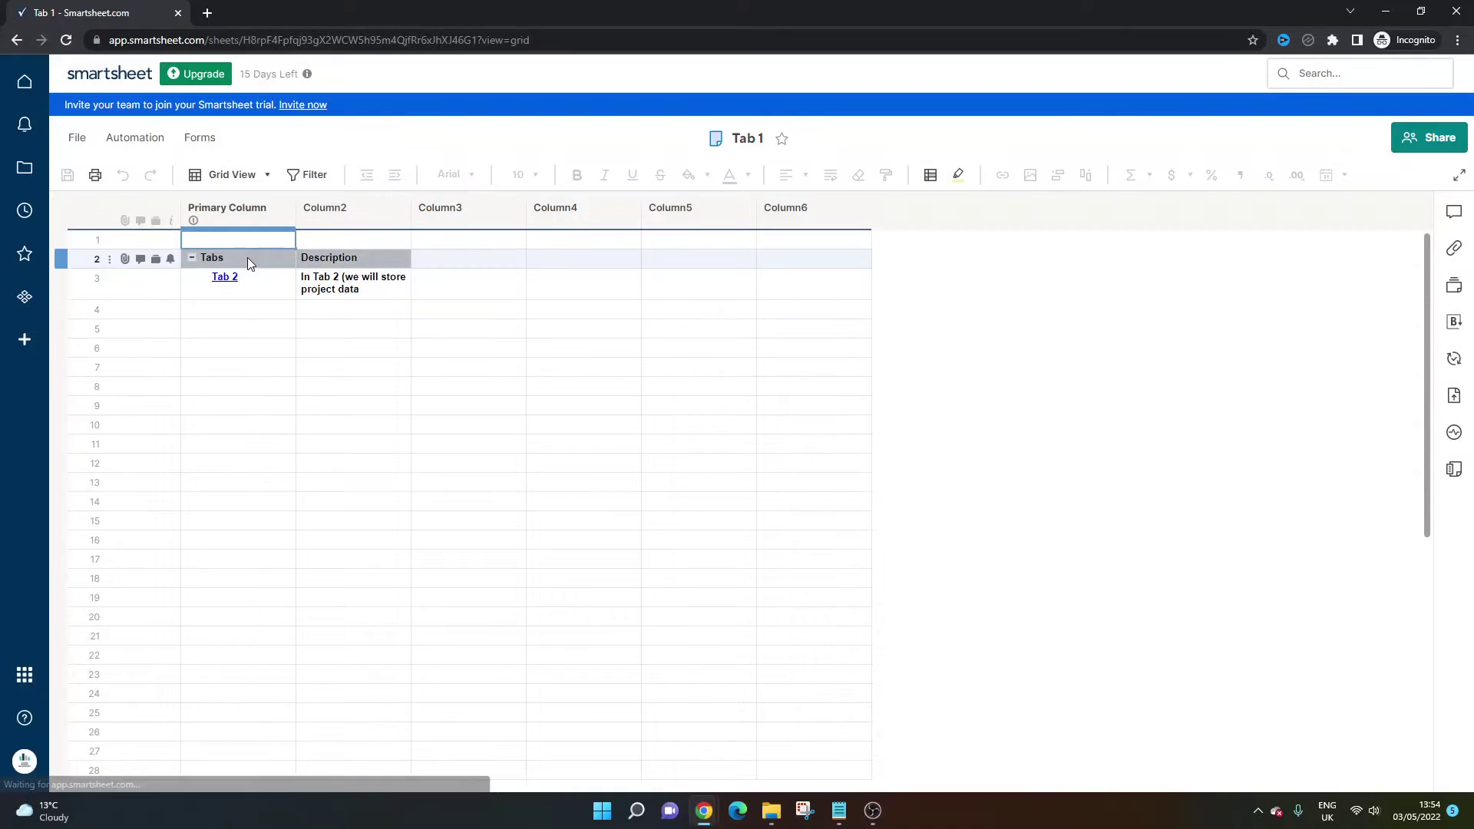
left_click(225, 278)
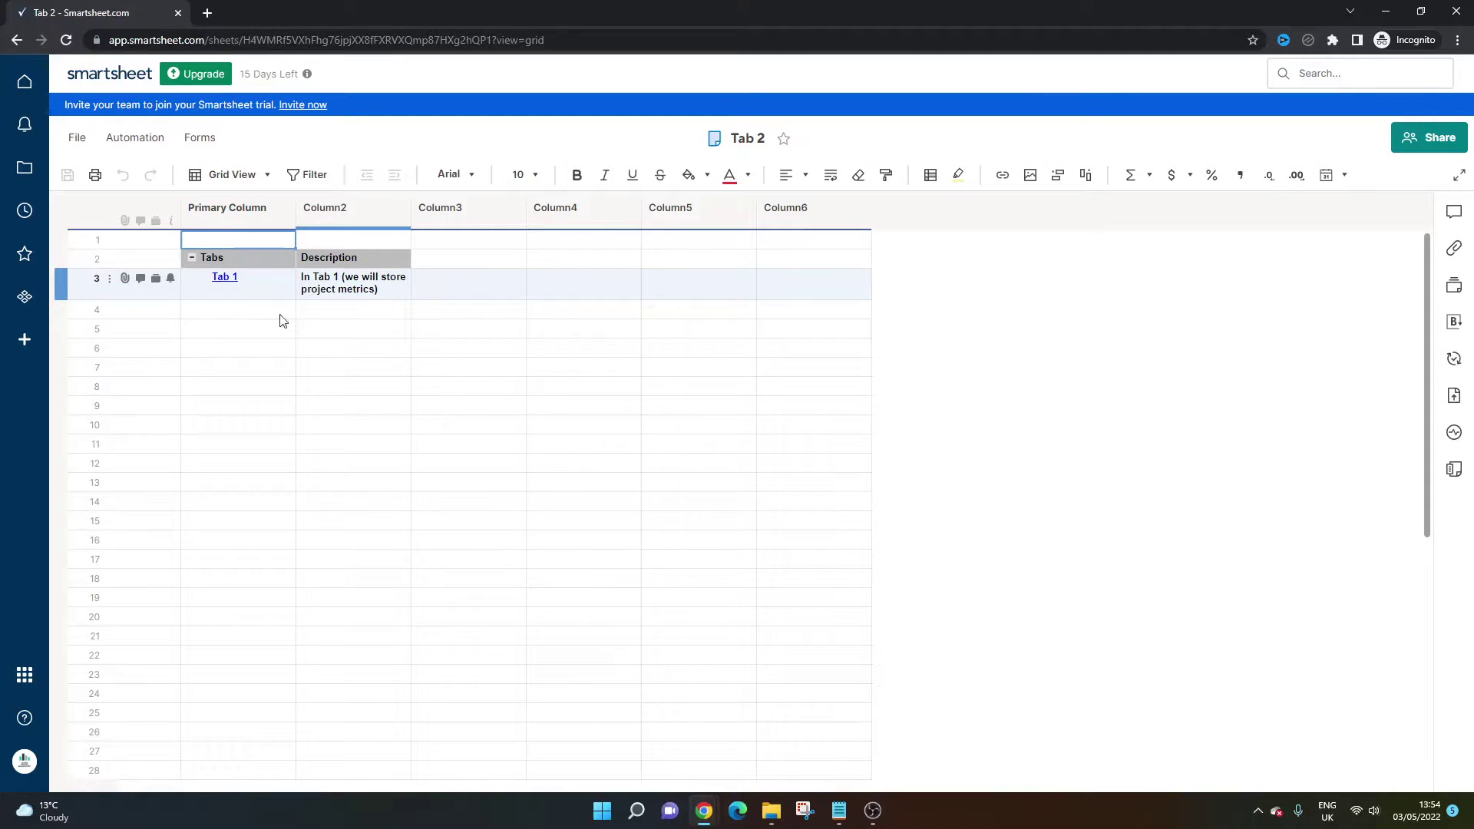
left_click_drag(283, 349, 833, 665)
left_click(569, 446)
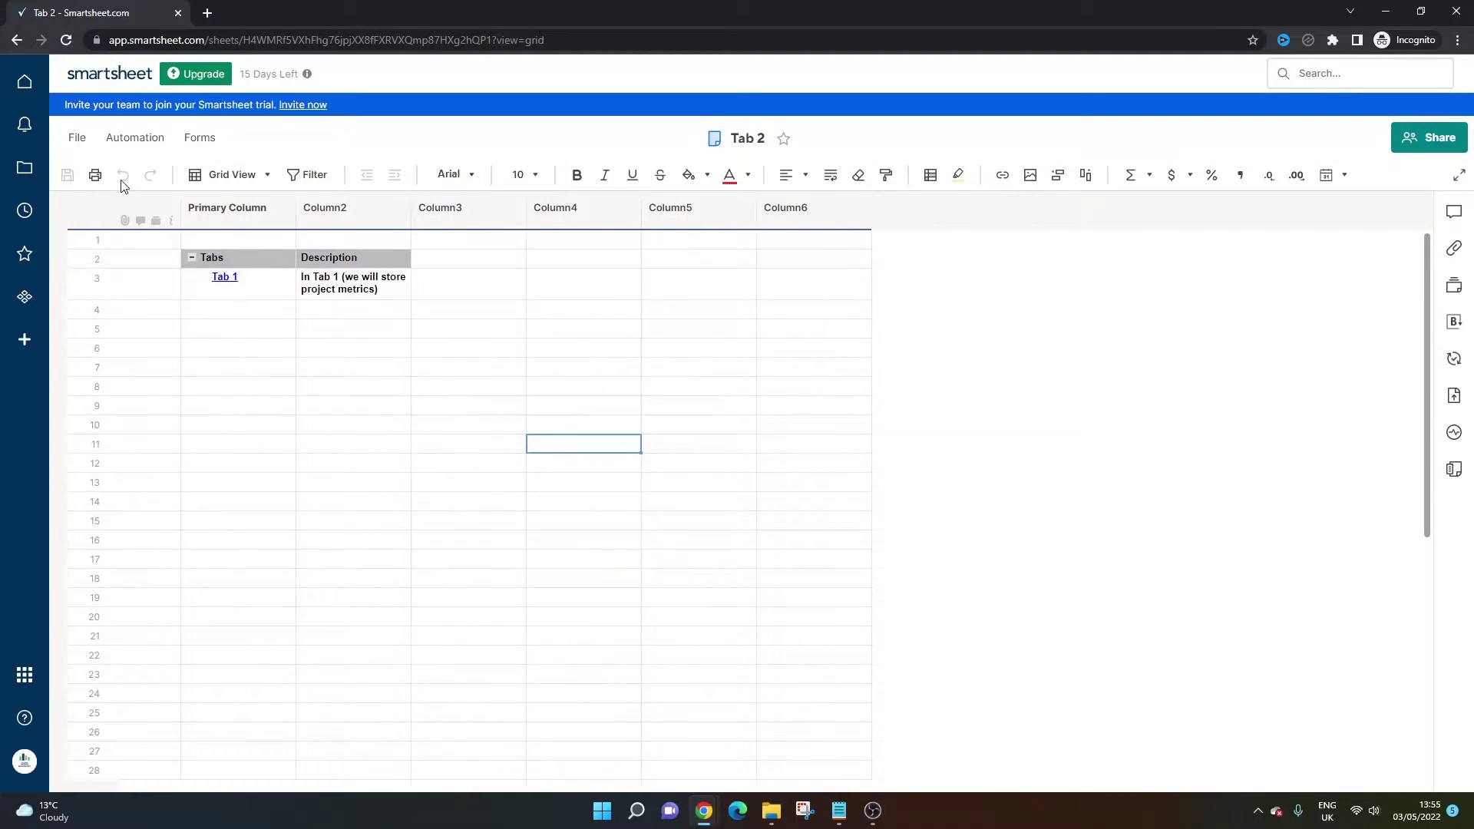
- Browse to the Project Repository workspace and select Tab 1 in its sheet list
left_click(25, 170)
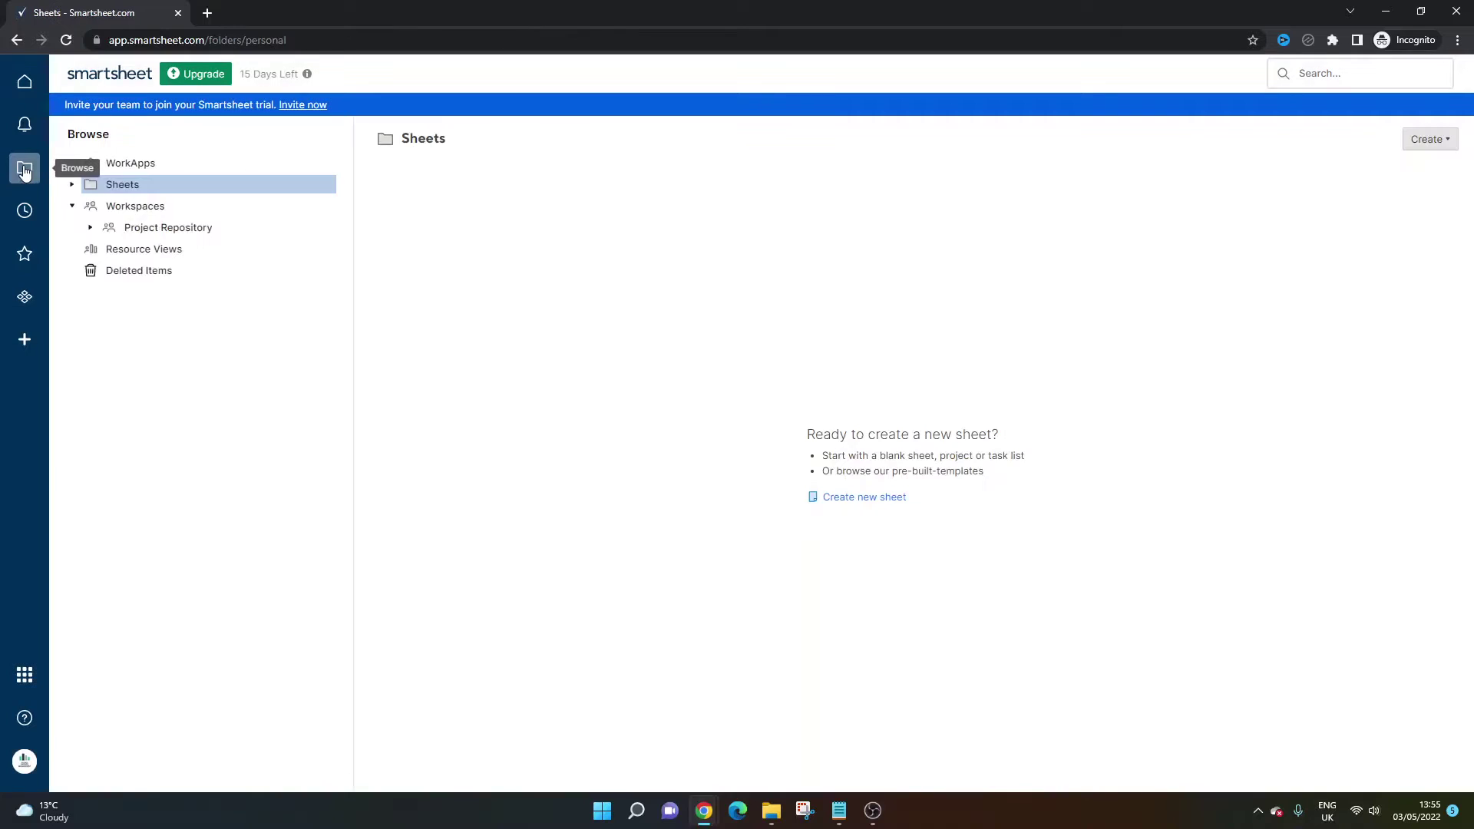
left_click(202, 237)
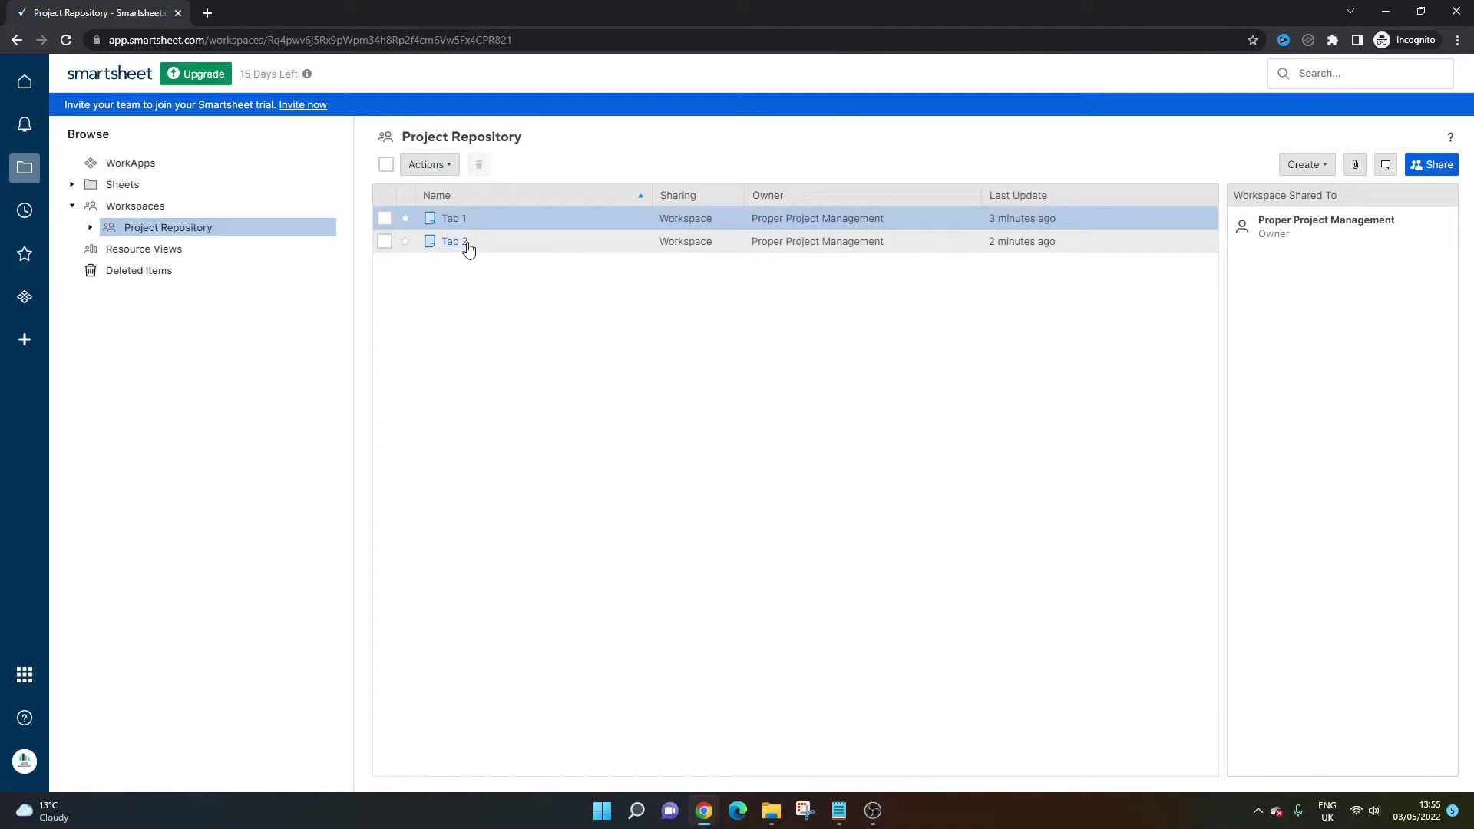
left_click(456, 224)
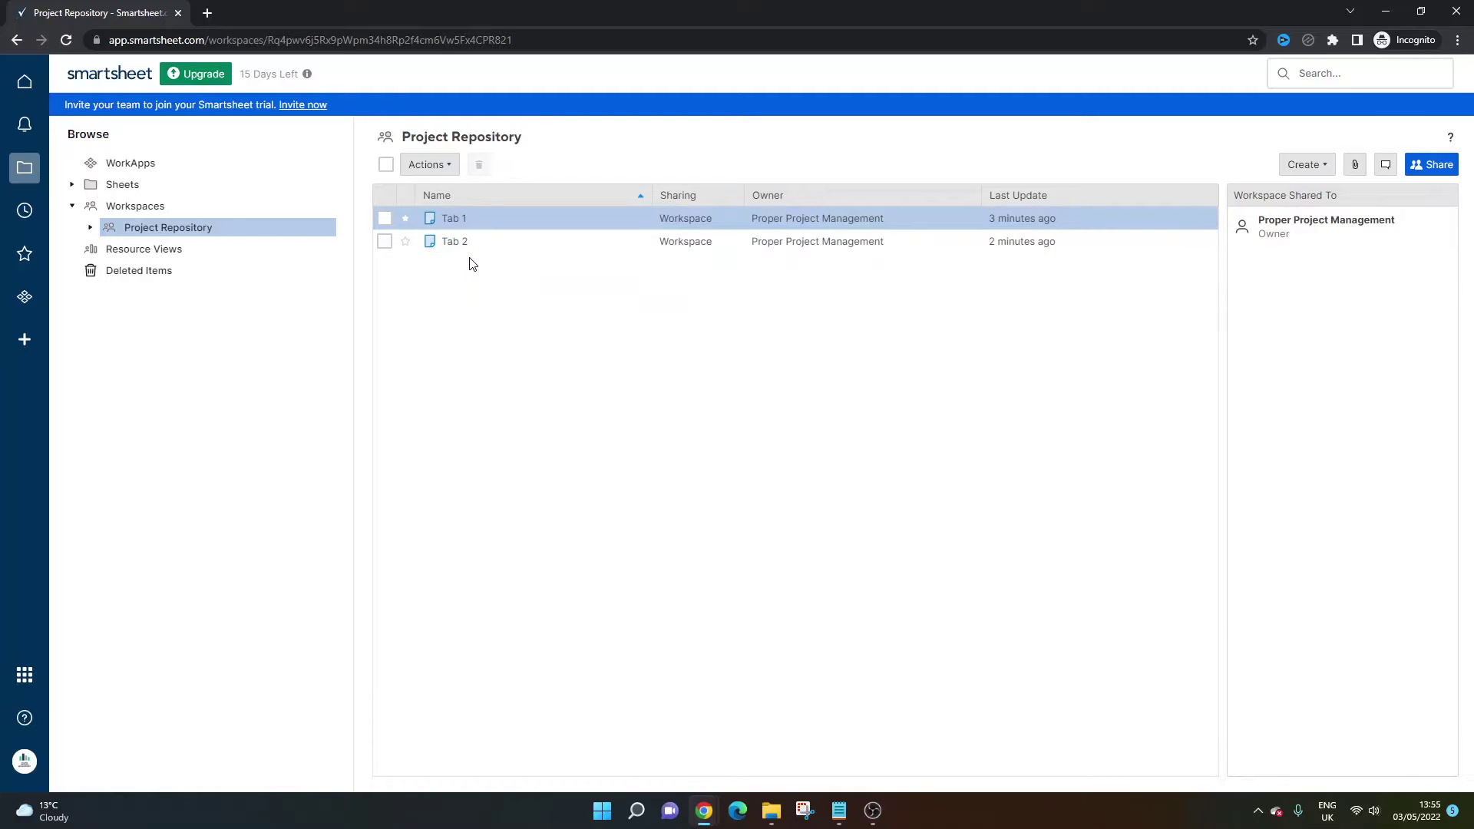